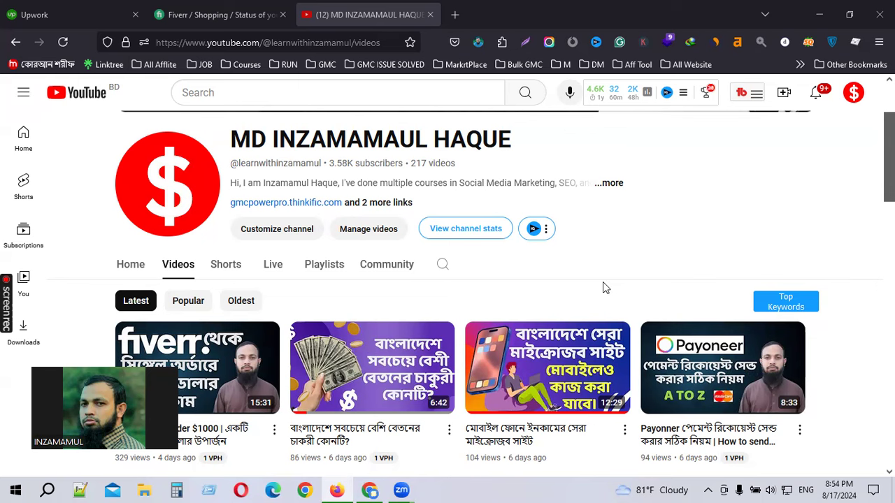
# Browse the latest uploads in the YouTube channel's video list
pyautogui.scroll(-2, 602, 281)
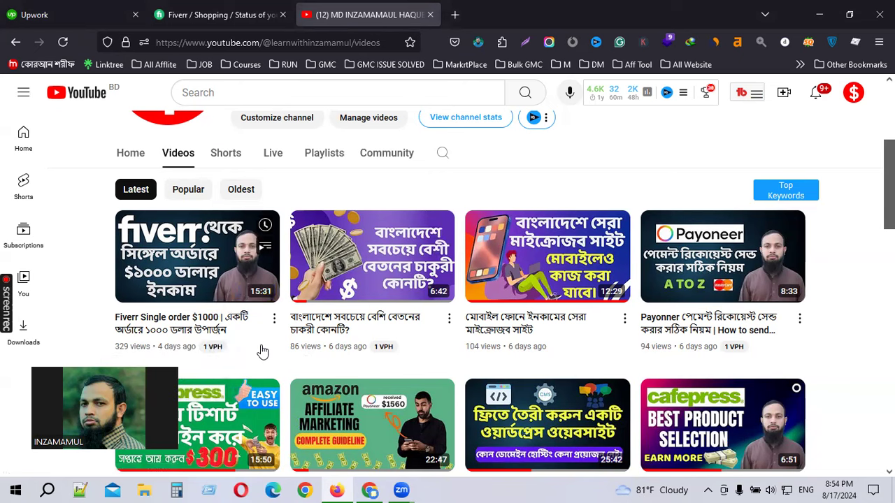
pyautogui.scroll(-3, 318, 343)
pyautogui.scroll(5, 316, 341)
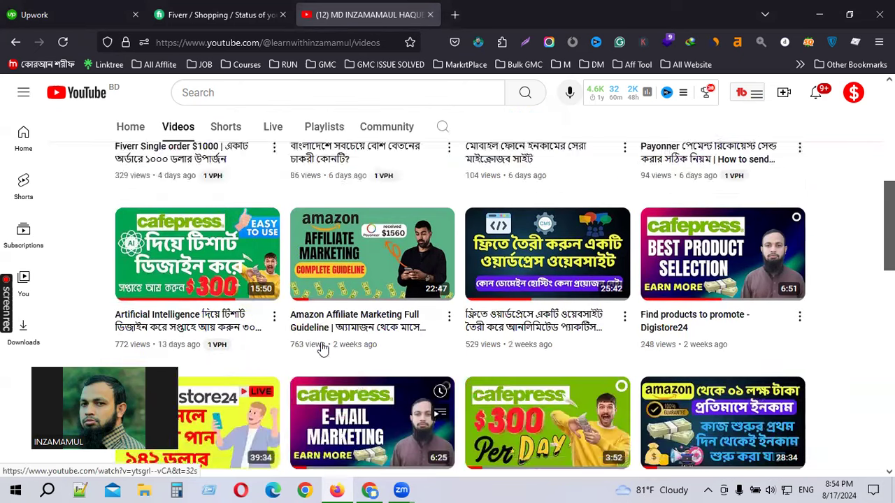
pyautogui.scroll(-1, 314, 339)
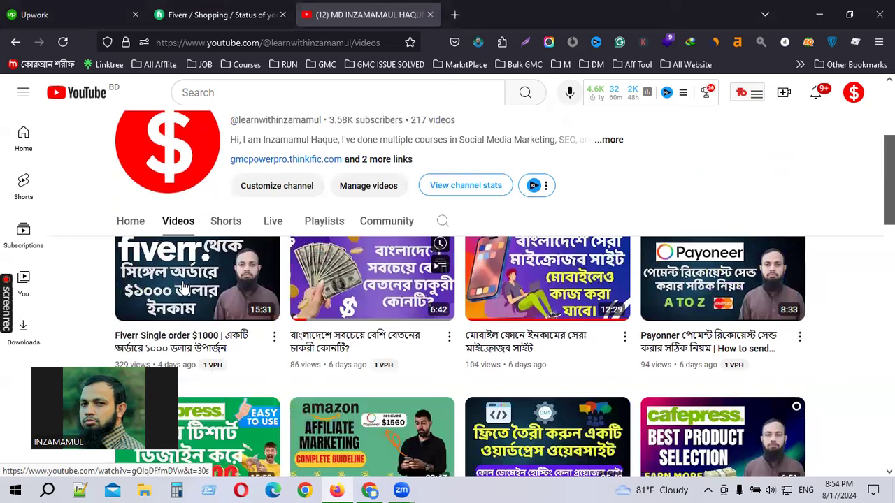
pyautogui.scroll(-1, 185, 288)
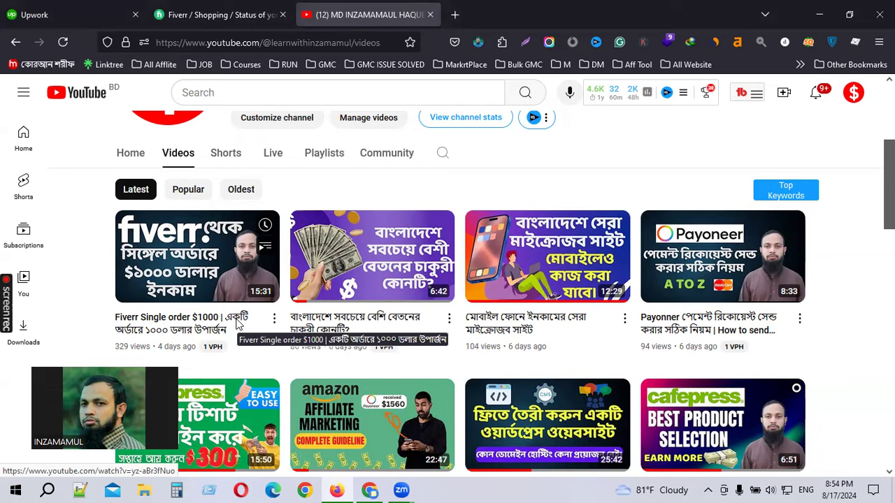
# Switch to the Fiverr order page and read the notice about the second milestone
pyautogui.click(171, 16)
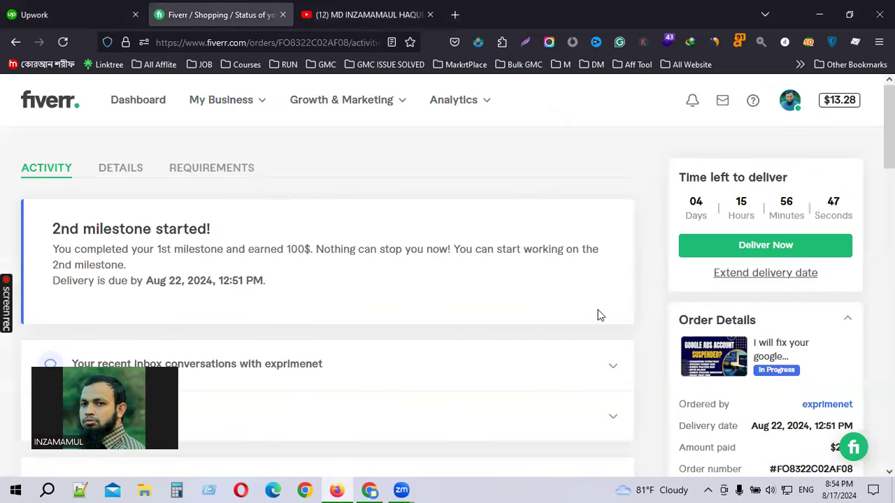
pyautogui.scroll(-2, 599, 315)
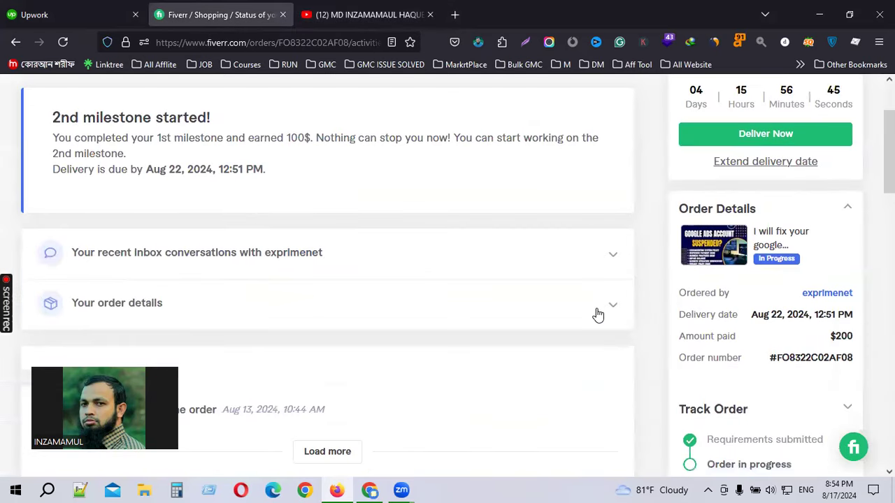
pyautogui.scroll(2, 314, 236)
pyautogui.moveTo(47, 233); pyautogui.dragTo(137, 231)
pyautogui.click(137, 231)
pyautogui.moveTo(54, 230); pyautogui.dragTo(212, 231)
# Examine both milestone entries, the client's latest message and the reply area in the order activity
pyautogui.scroll(-8, 231, 241)
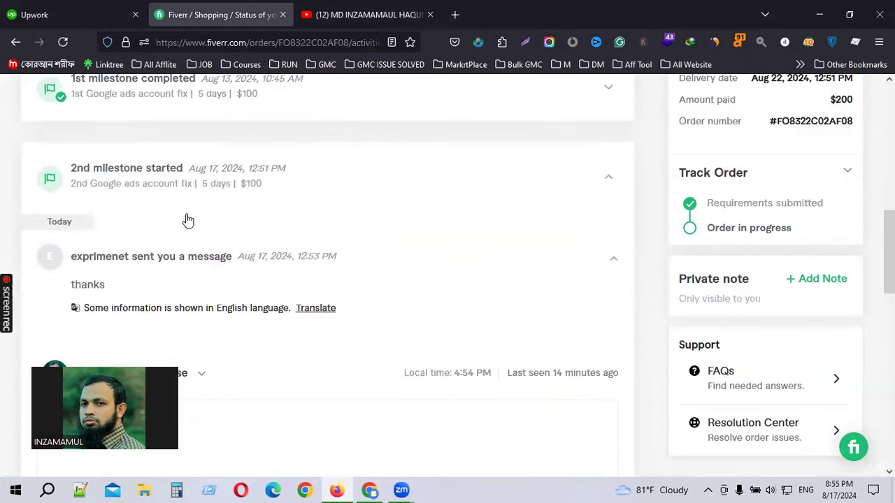
pyautogui.scroll(2, 124, 193)
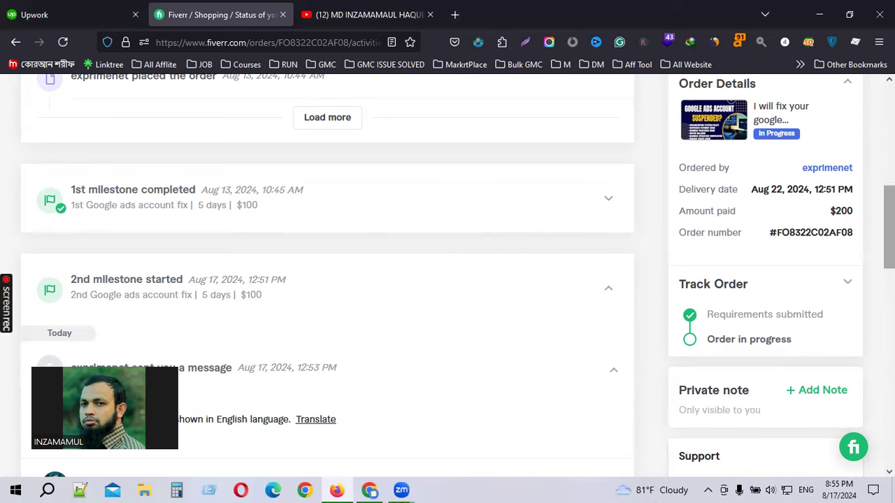
pyautogui.scroll(-1, 259, 251)
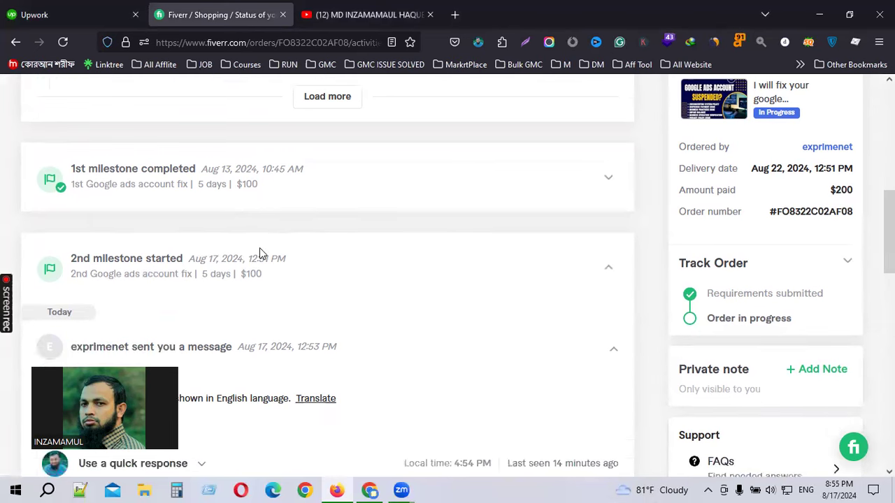
pyautogui.scroll(-4, 260, 251)
pyautogui.scroll(3, 259, 250)
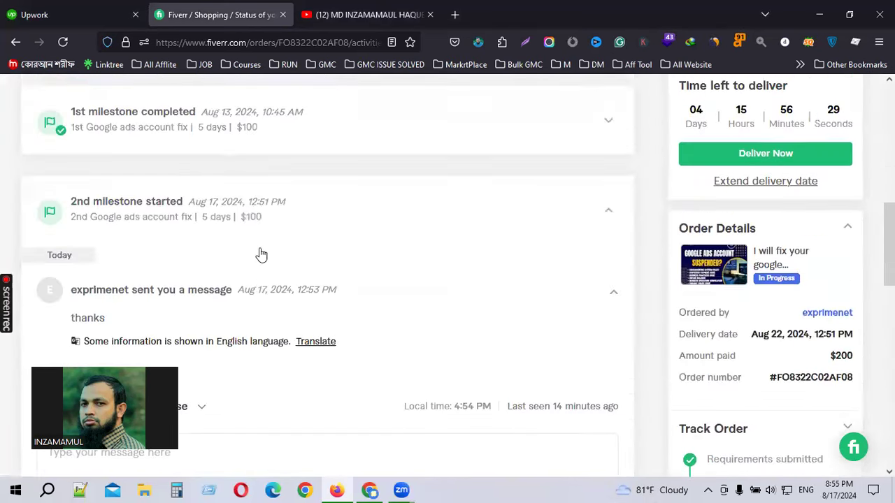
pyautogui.scroll(1, 259, 254)
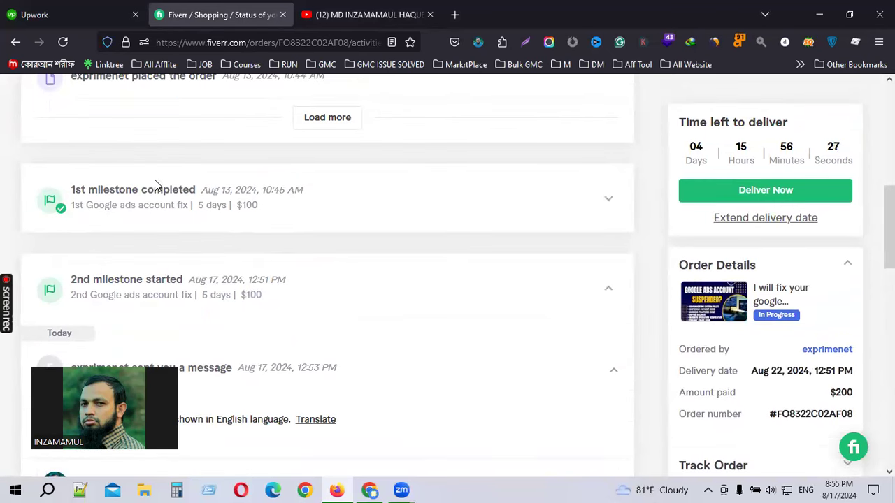
pyautogui.click(98, 222)
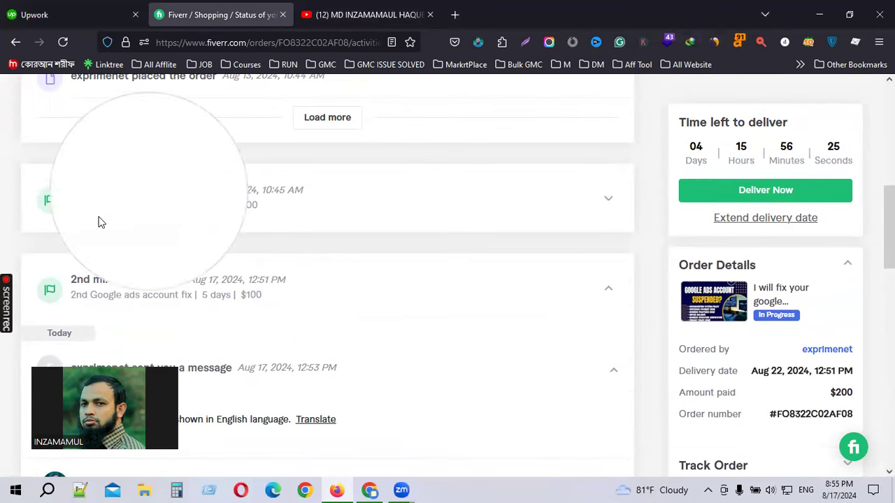
pyautogui.scroll(-3, 147, 213)
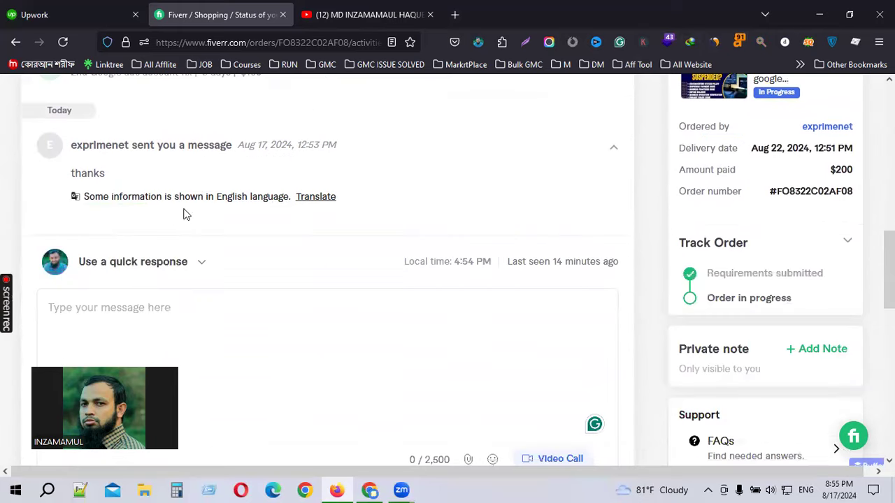
pyautogui.click(411, 317)
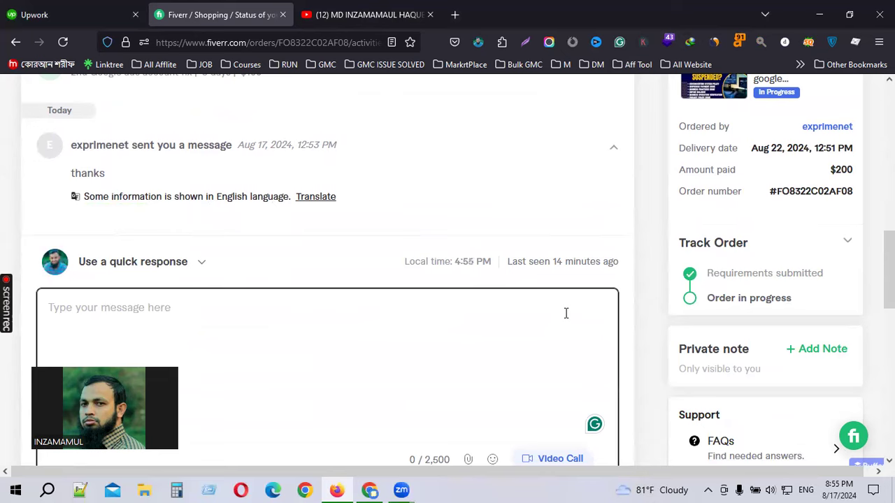
pyautogui.scroll(-3, 315, 282)
pyautogui.scroll(4, 317, 283)
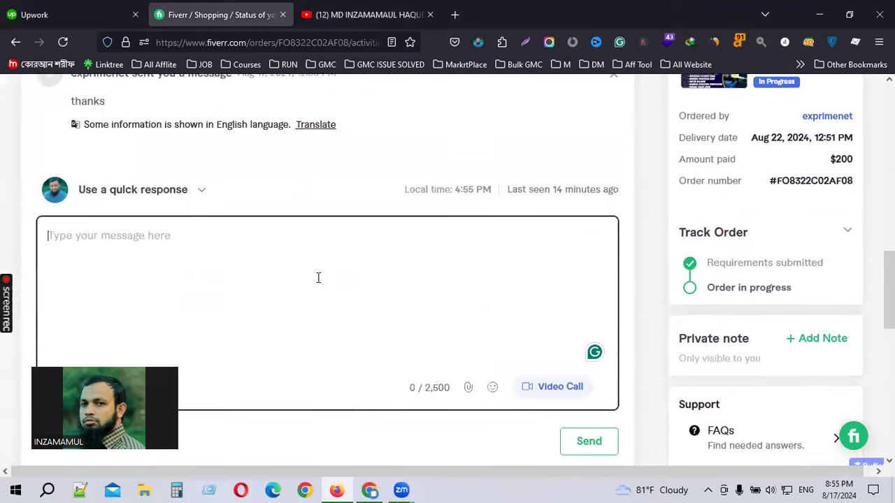
pyautogui.scroll(2, 316, 284)
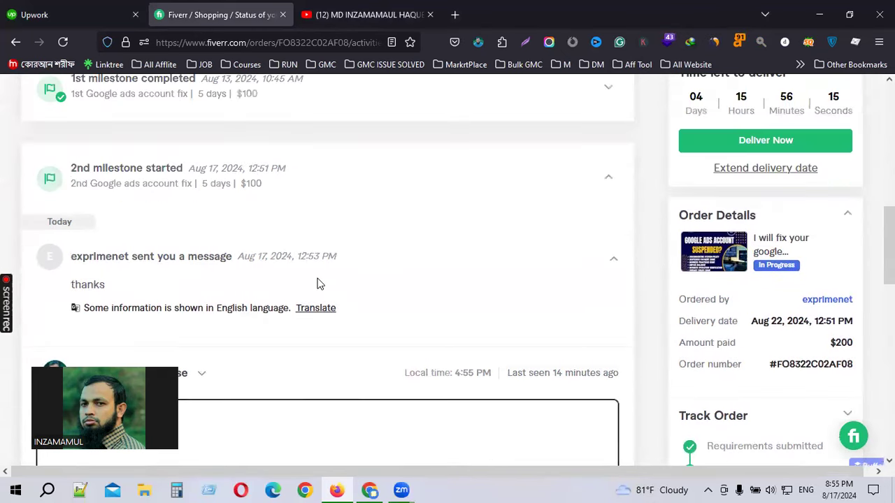
# Check when the order was placed and compare that date with the first milestone entry
pyautogui.scroll(2, 316, 283)
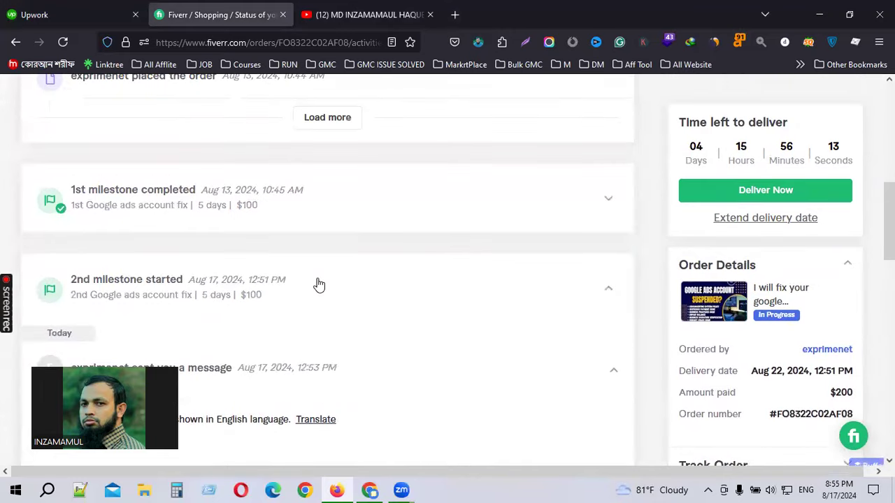
pyautogui.scroll(2, 319, 285)
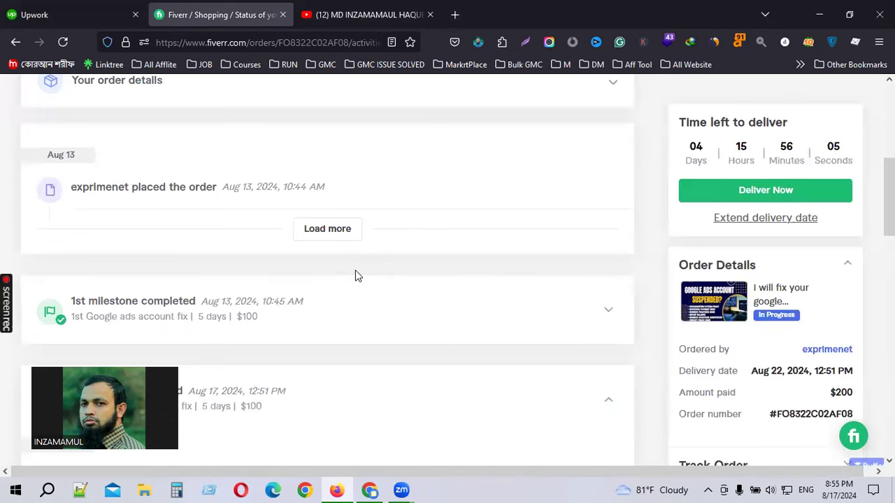
pyautogui.scroll(3, 355, 272)
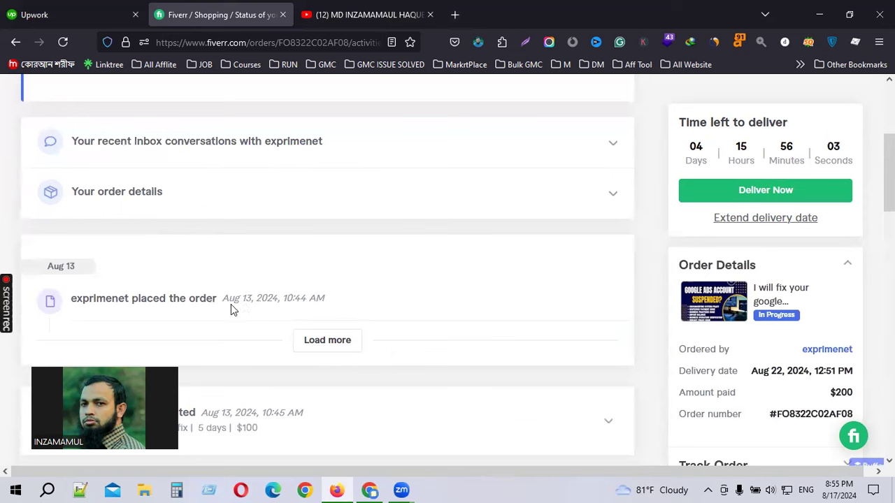
pyautogui.moveTo(231, 310); pyautogui.dragTo(315, 306)
pyautogui.click(339, 308)
pyautogui.scroll(-3, 340, 308)
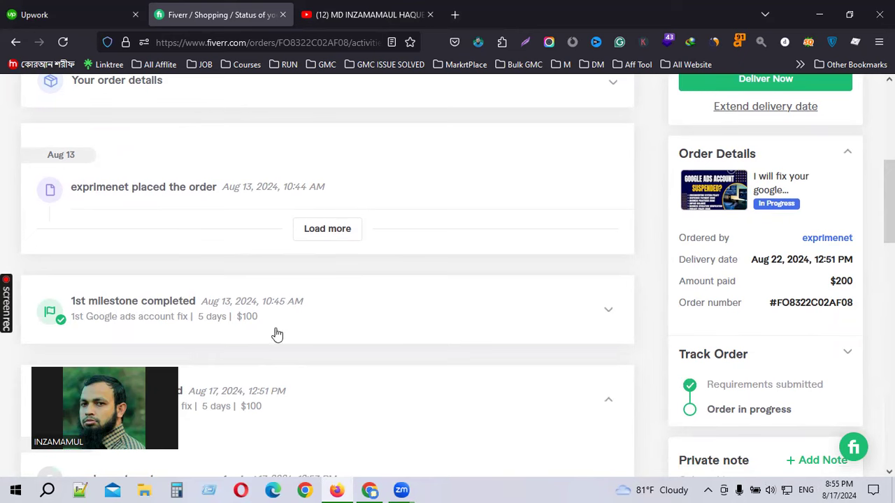
# Switch to the Google Ads account overview in Chrome and read the account suspension status notification
pyautogui.click(376, 489)
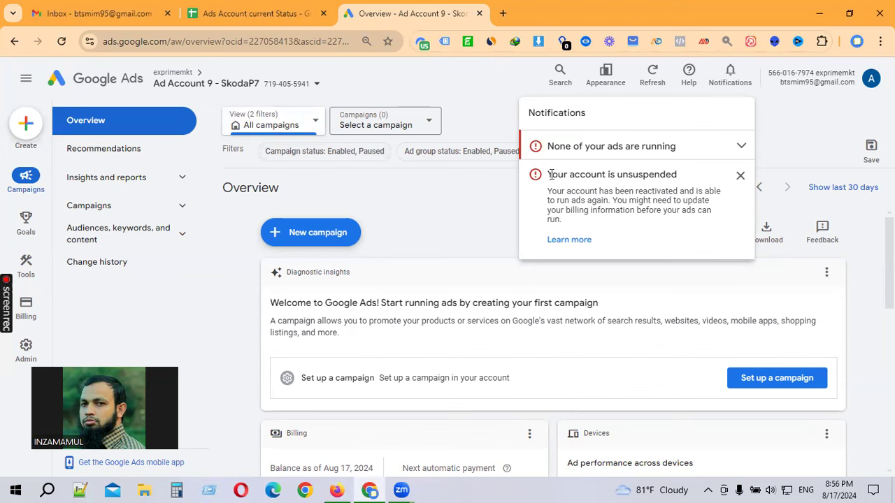
pyautogui.moveTo(549, 175); pyautogui.dragTo(678, 174)
pyautogui.click(633, 219)
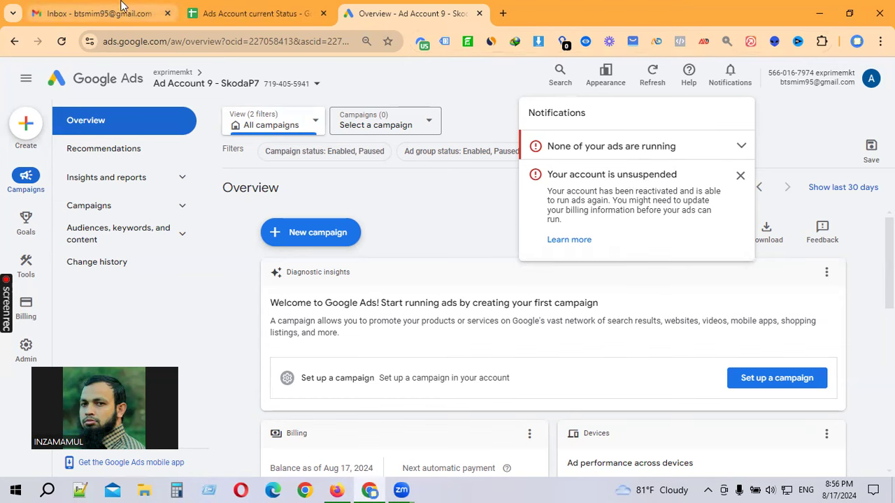
# Open the Ads Account current Status spreadsheet and review the listed ad accounts with their current statuses
pyautogui.click(231, 6)
pyautogui.scroll(-2, 188, 235)
pyautogui.scroll(2, 210, 238)
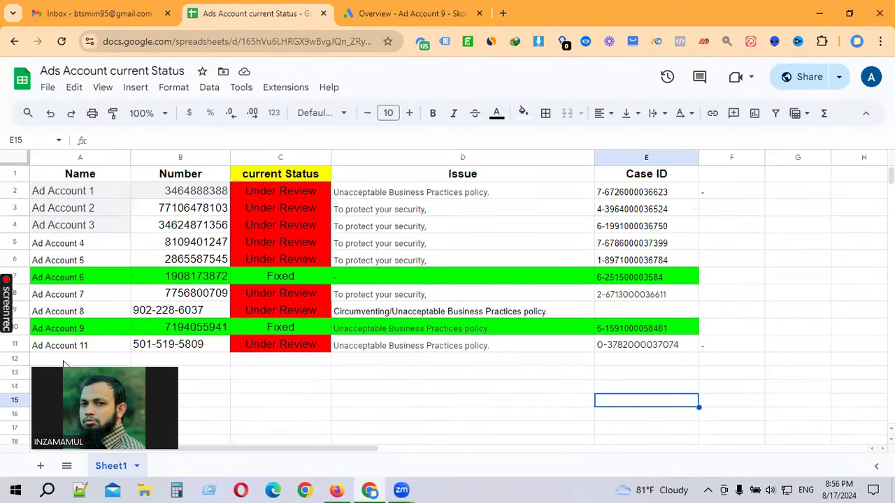
pyautogui.click(81, 193)
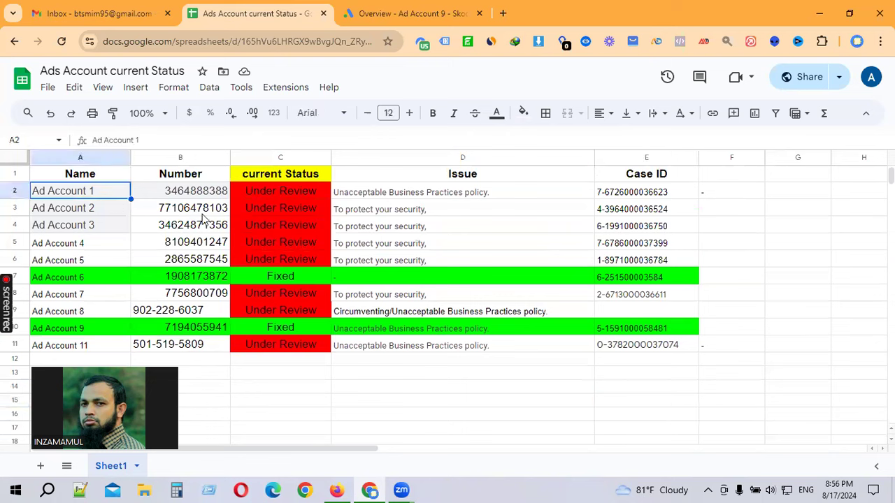
pyautogui.click(336, 388)
pyautogui.click(279, 318)
pyautogui.click(282, 277)
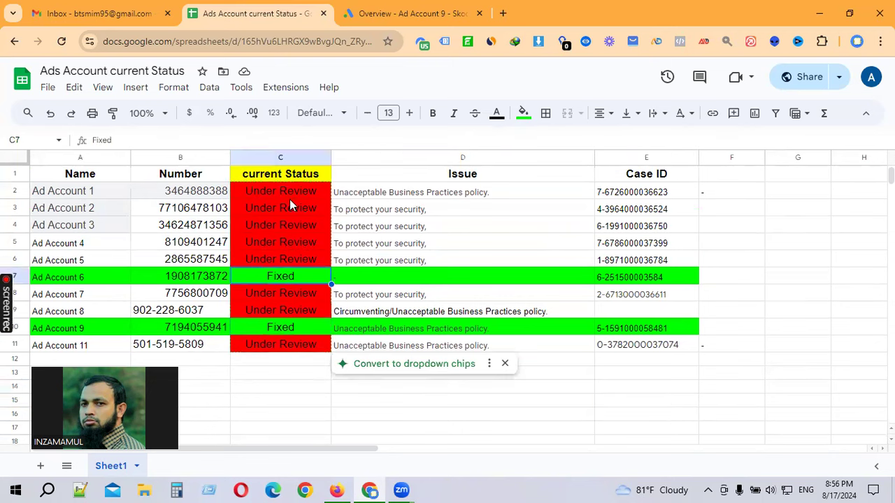
pyautogui.click(515, 415)
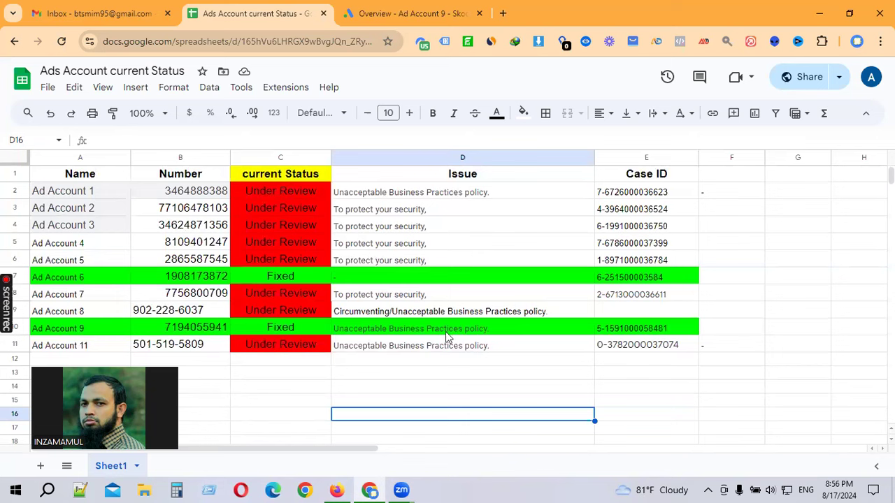
# Examine Ad Account 8's number, status, issue and case ID cells, and dismiss the dropdown chips suggestion
pyautogui.click(392, 316)
pyautogui.click(139, 313)
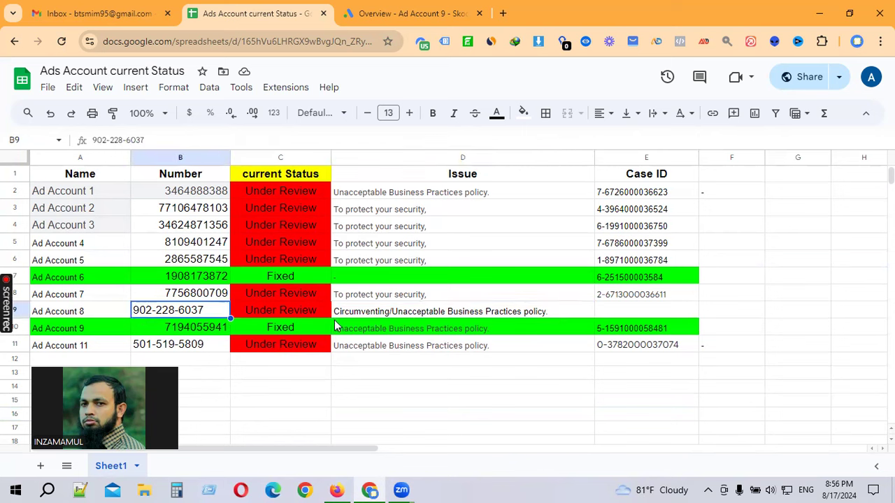
pyautogui.click(402, 315)
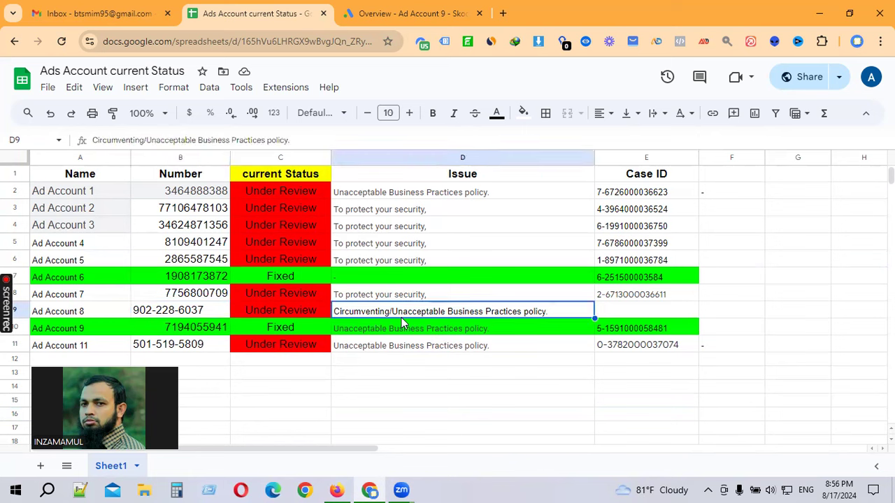
pyautogui.click(260, 318)
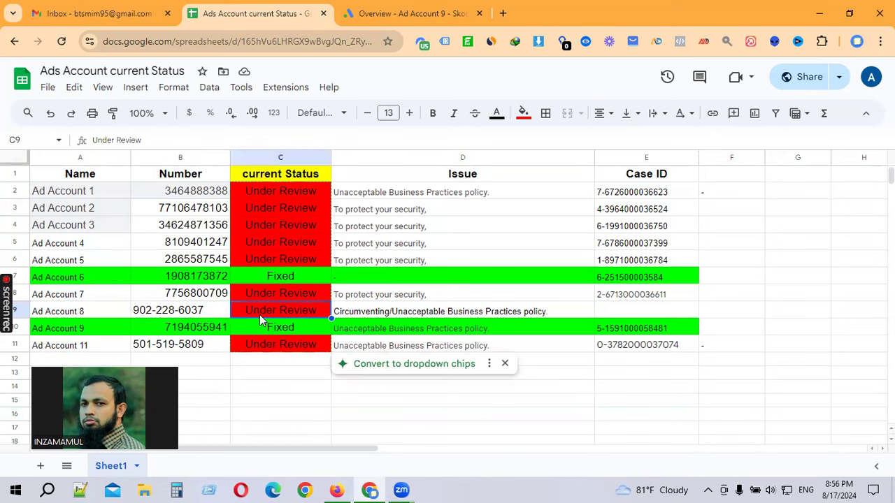
pyautogui.click(461, 316)
pyautogui.click(654, 305)
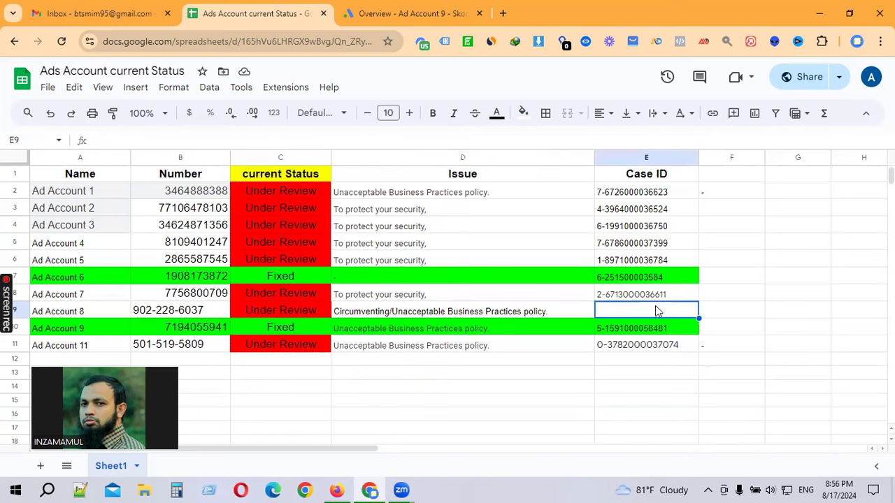
pyautogui.click(304, 313)
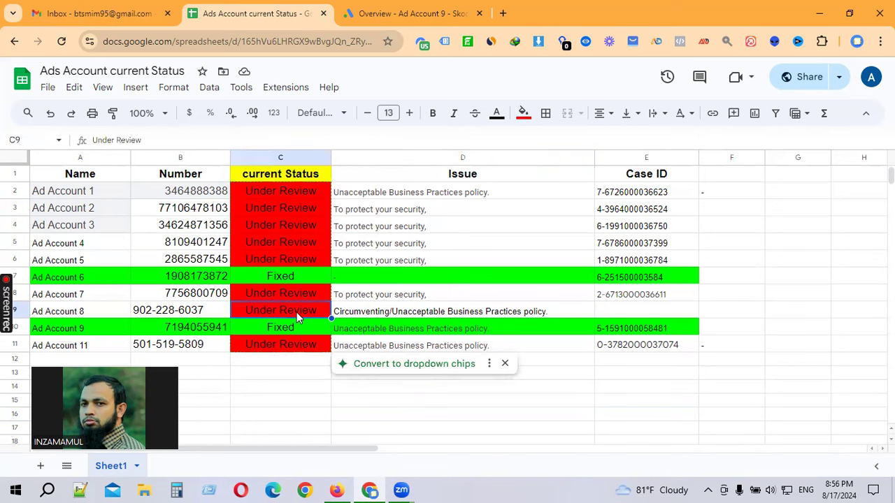
pyautogui.click(505, 364)
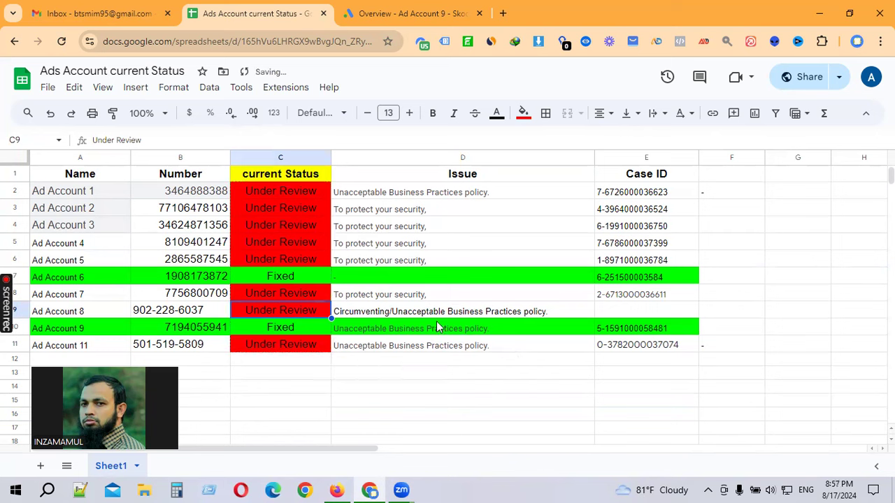
pyautogui.click(727, 315)
pyautogui.write('100')
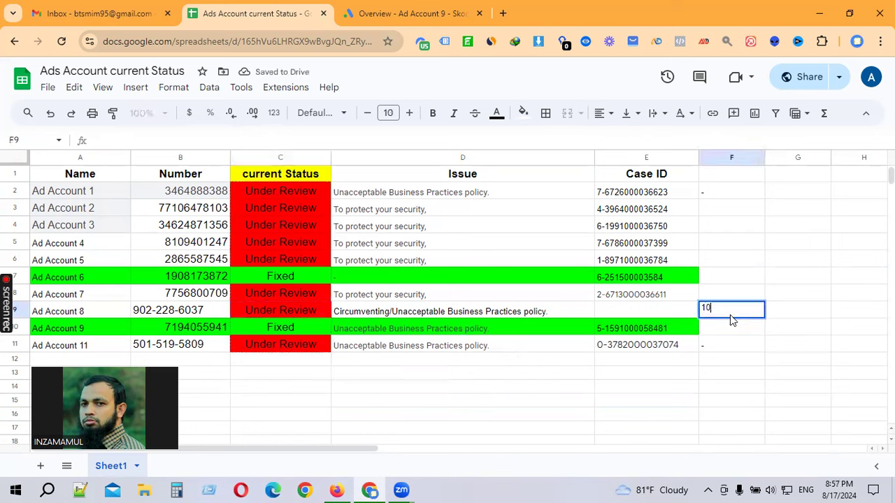
pyautogui.press('BackSpace')
pyautogui.press('BackSpace')
pyautogui.press('BackSpace')
pyautogui.click(731, 345)
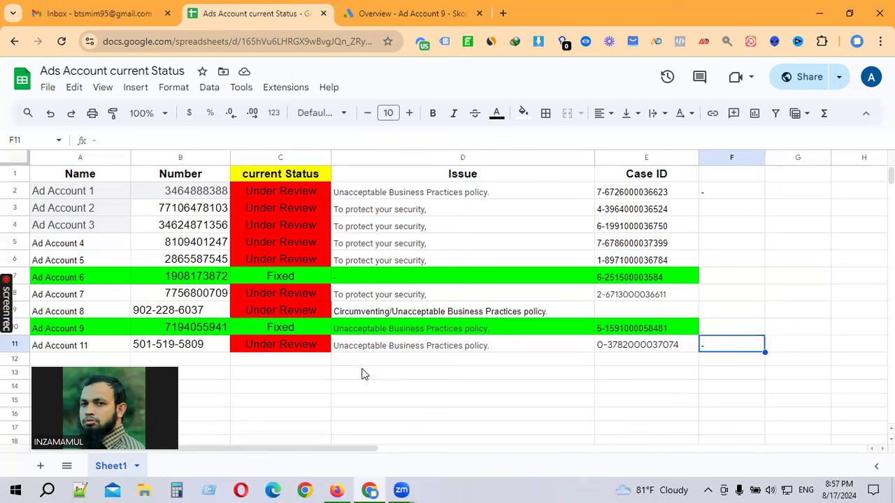
# Open the Gmail inbox and review the ads-support case ID emails listed among the updates
pyautogui.click(95, 10)
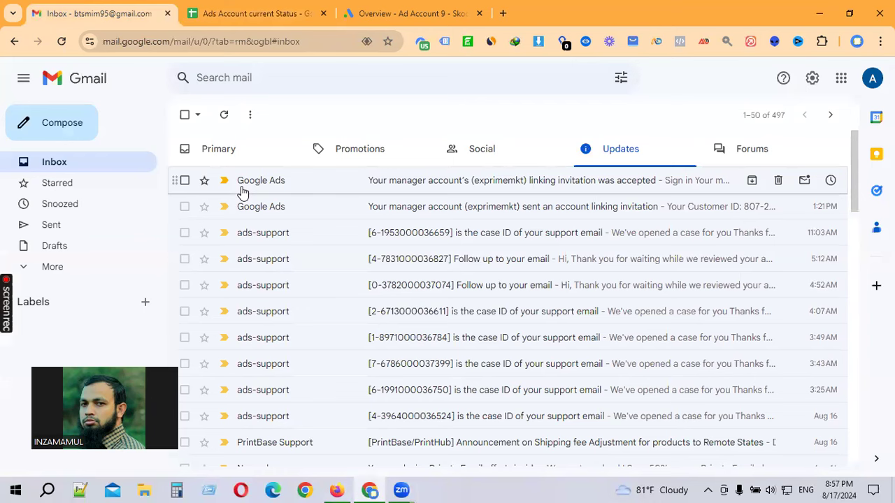
pyautogui.scroll(-3, 423, 360)
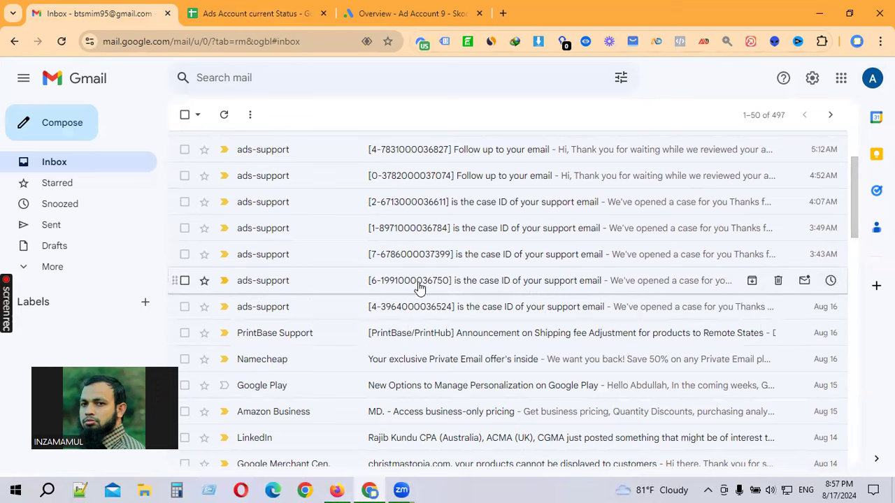
pyautogui.scroll(3, 417, 347)
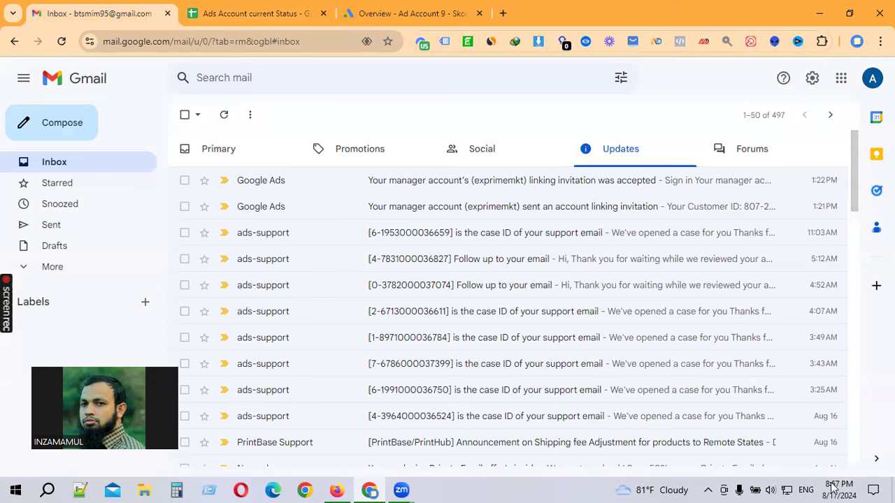
# Return to the Fiverr order page and check the amount paid and the second milestone notice
pyautogui.click(727, 40)
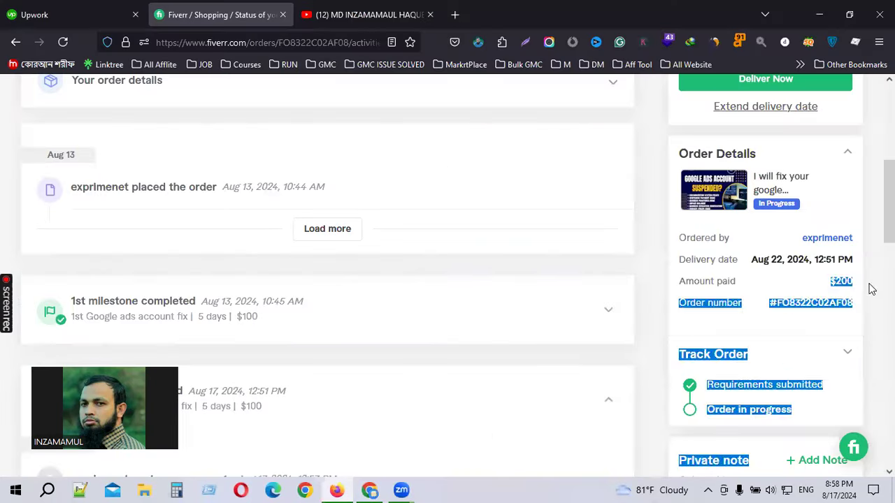
pyautogui.moveTo(867, 285)
pyautogui.mouseDown()
pyautogui.moveTo(840, 279)
pyautogui.moveTo(854, 281)
pyautogui.mouseUp()
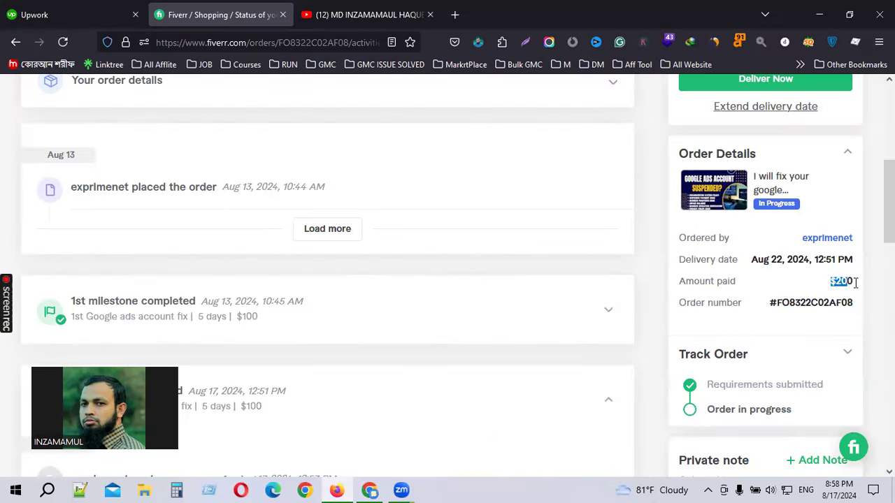
pyautogui.scroll(3, 327, 264)
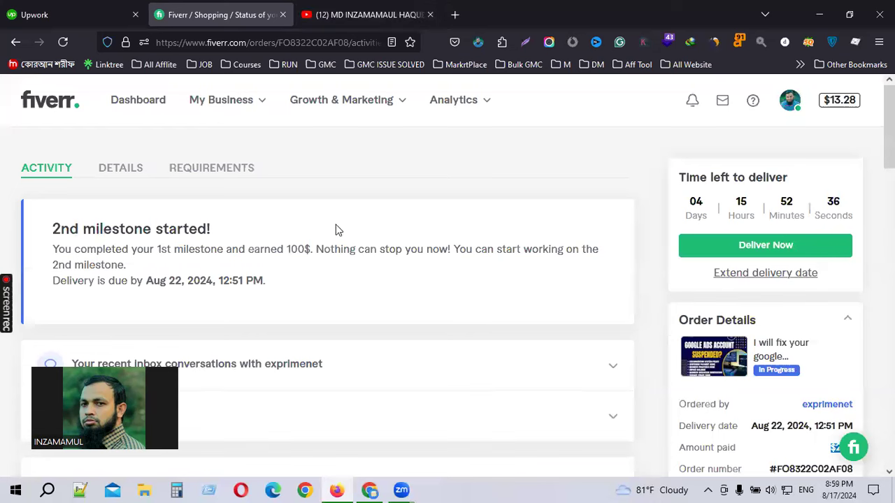
# Switch to the Google Ads overview in Chrome and look through the list of exprimemkt accounts
pyautogui.click(375, 487)
pyautogui.click(428, 14)
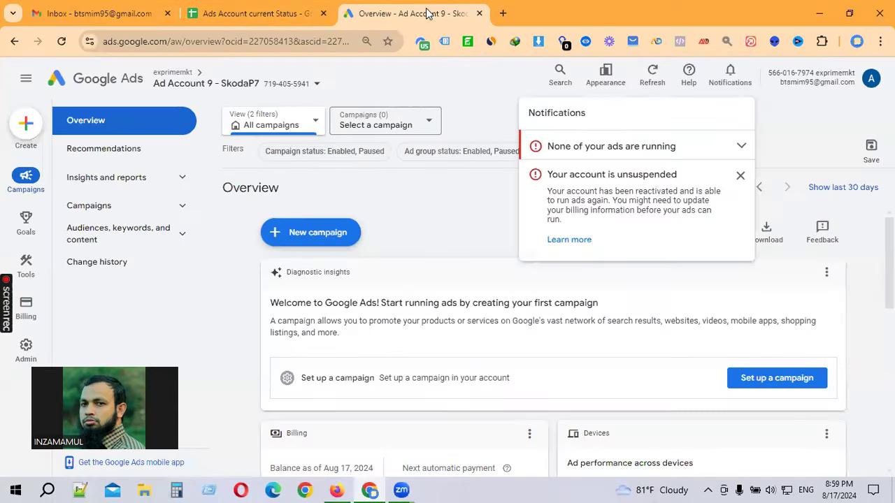
pyautogui.click(315, 84)
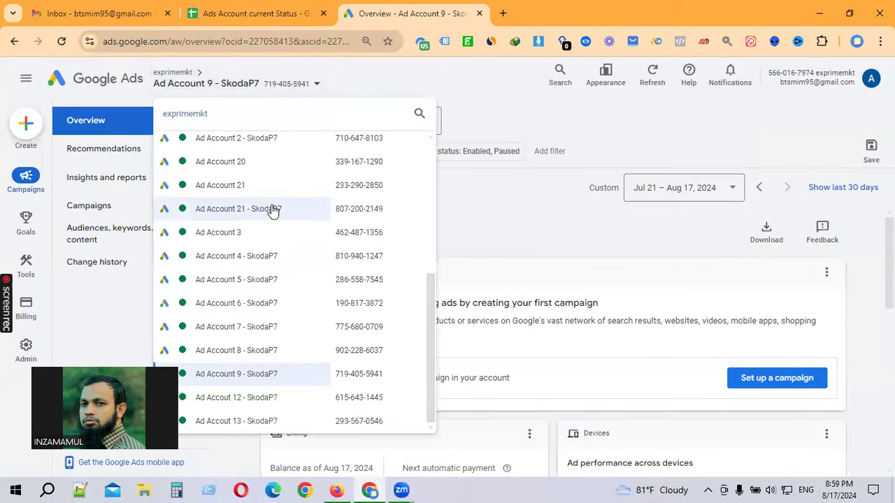
pyautogui.scroll(5, 266, 396)
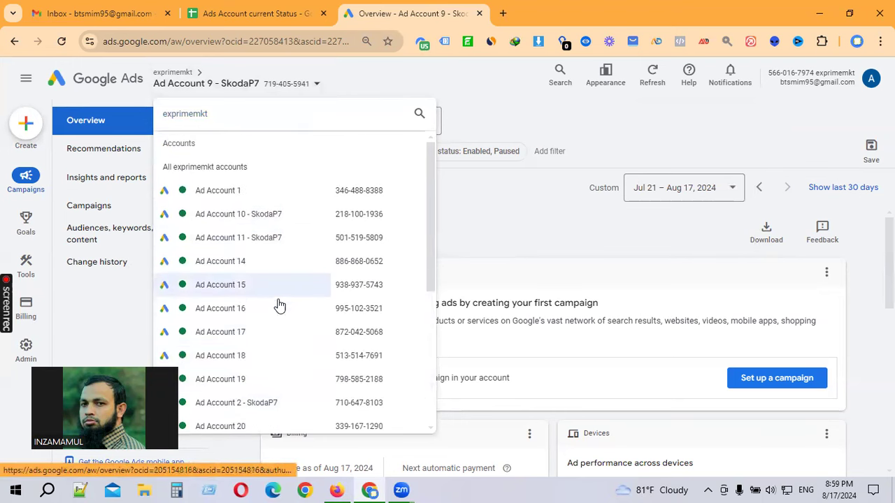
pyautogui.scroll(-5, 278, 306)
pyautogui.click(564, 251)
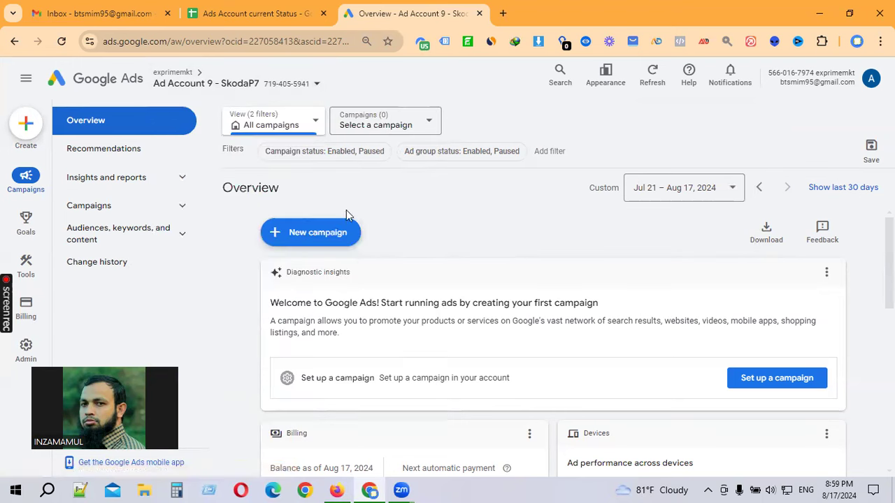
# In the Ads Account current Status spreadsheet, enter 100 in column F for Ad Account 6 and Ad Account 9
pyautogui.click(260, 12)
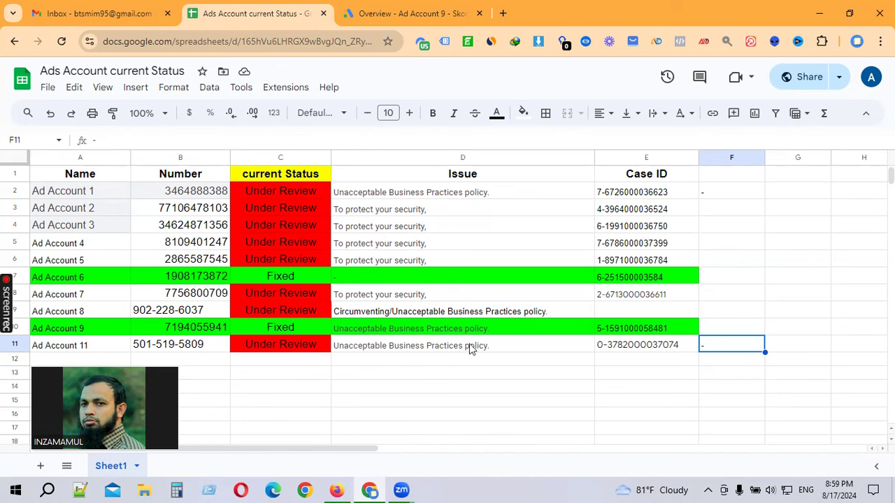
pyautogui.click(725, 282)
pyautogui.write('100')
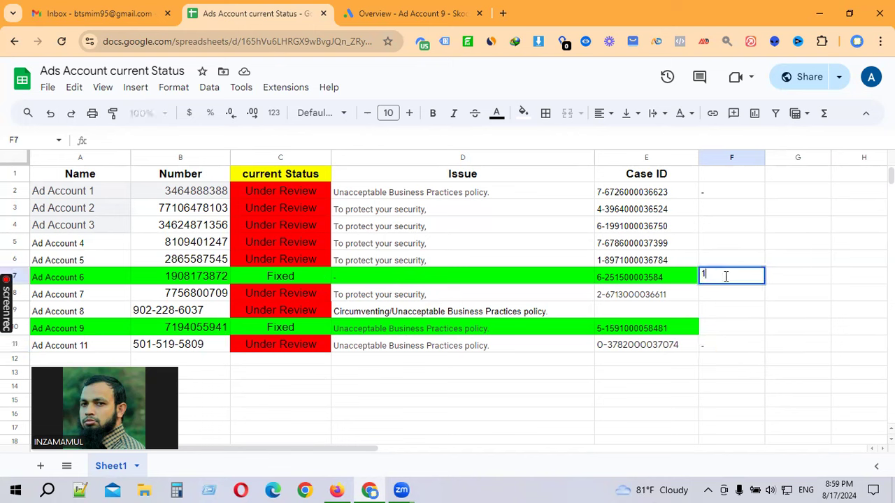
pyautogui.click(745, 327)
pyautogui.write('10')
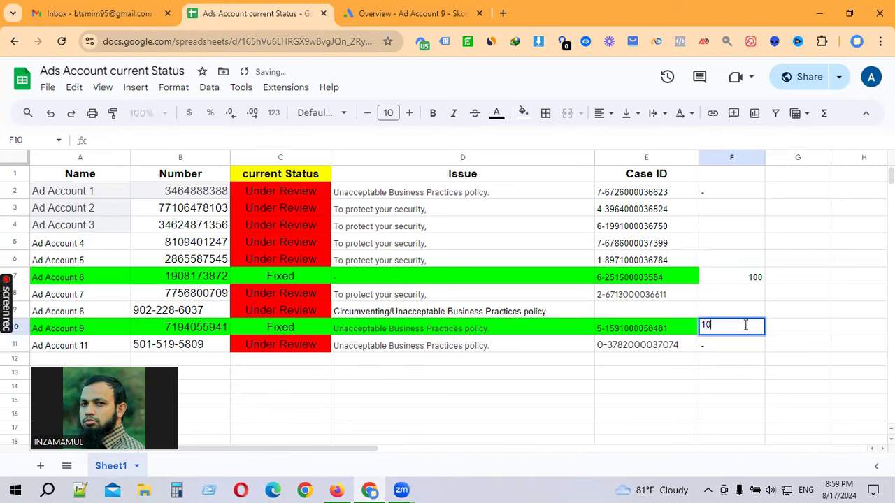
pyautogui.write('0')
pyautogui.click(790, 334)
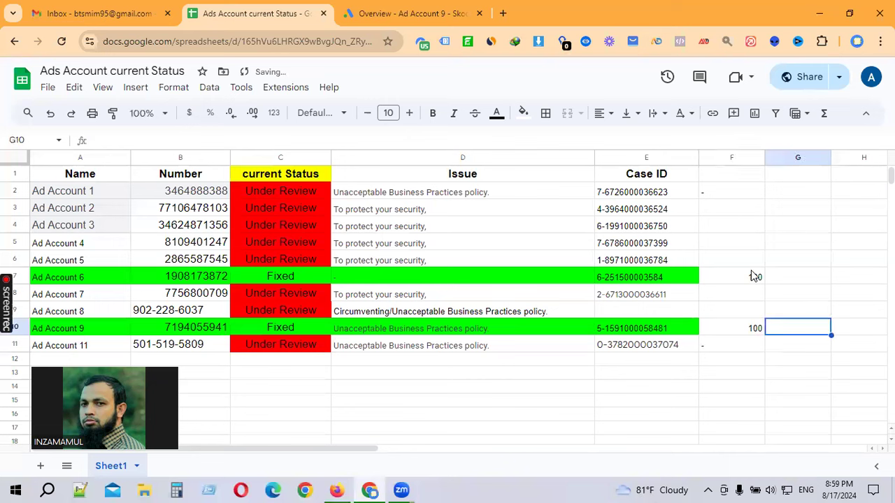
pyautogui.click(749, 266)
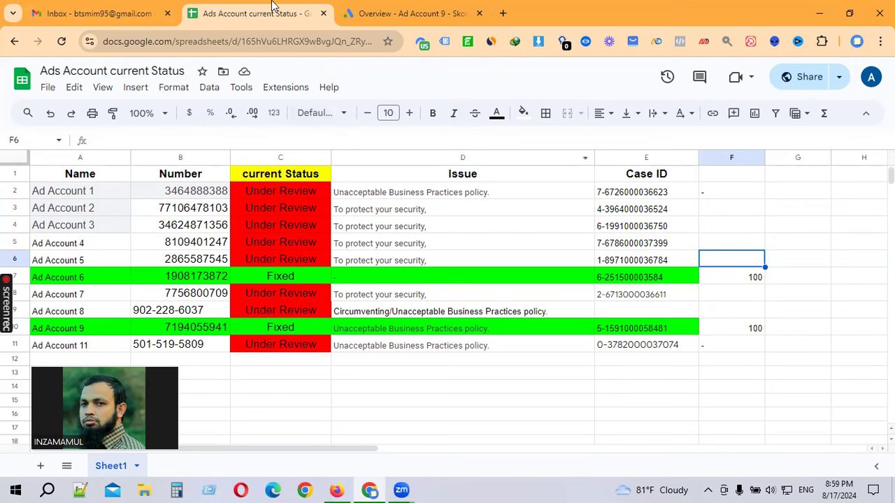
# Glance at the support emails in Gmail, and read the account status notification for Ad Account 9 in Google Ads
pyautogui.click(119, 13)
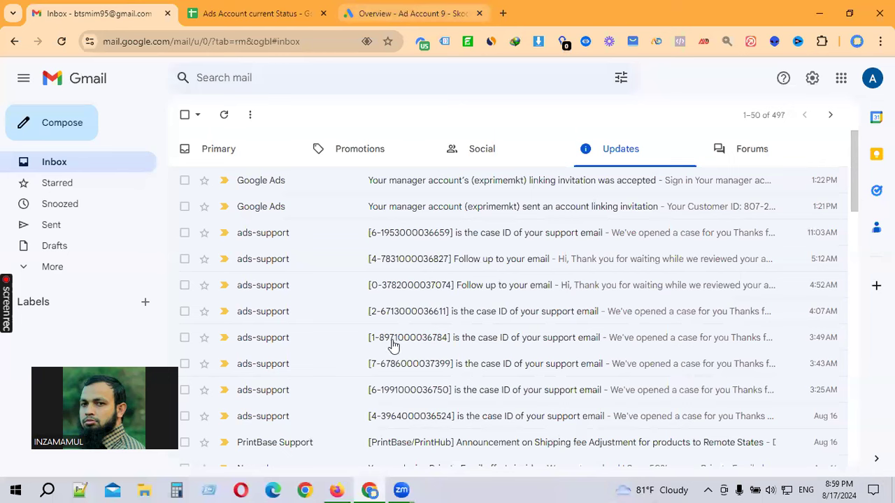
pyautogui.click(409, 13)
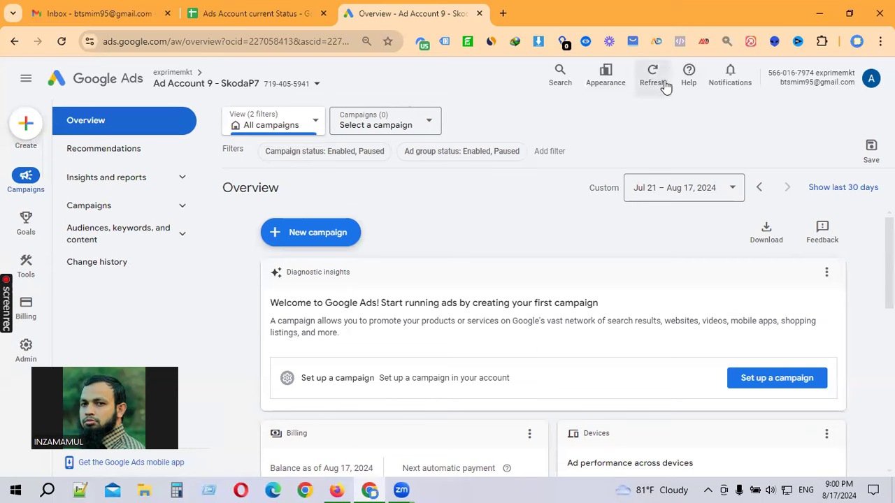
pyautogui.click(737, 79)
pyautogui.moveTo(548, 176); pyautogui.dragTo(681, 176)
pyautogui.click(688, 286)
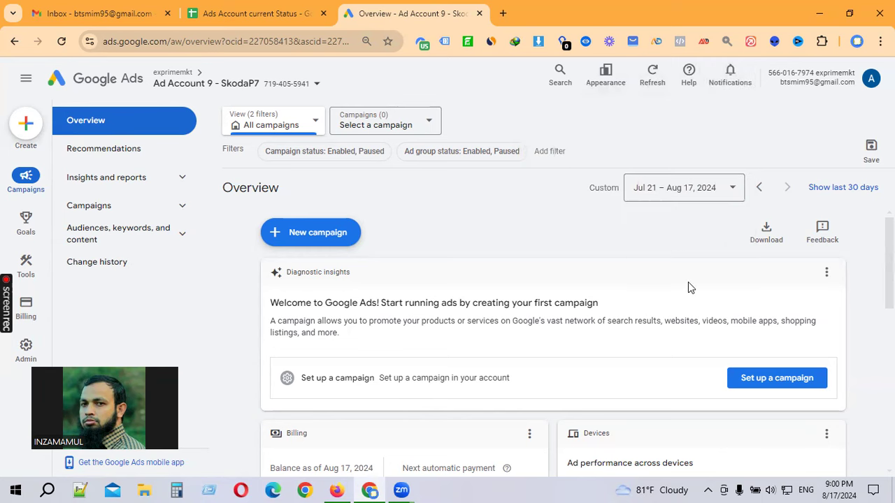
# Review the billing balance and next automatic payment details on Ad Account 9's overview
pyautogui.scroll(-3, 425, 261)
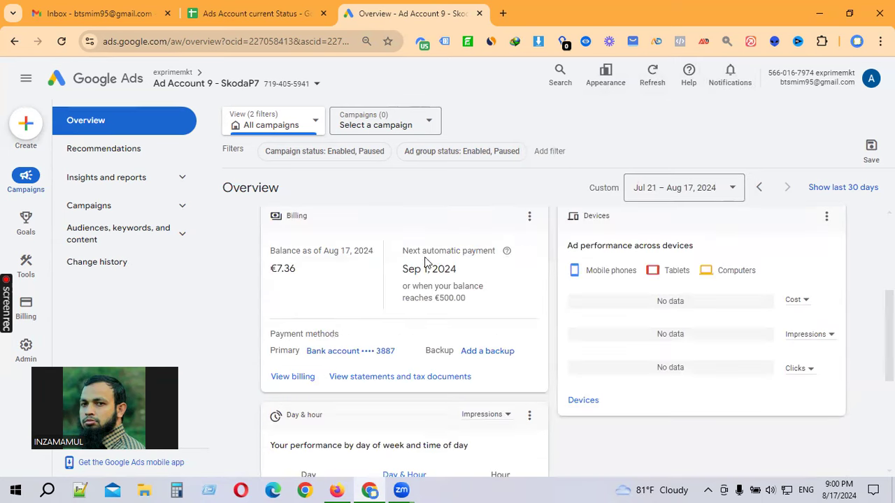
pyautogui.scroll(3, 564, 312)
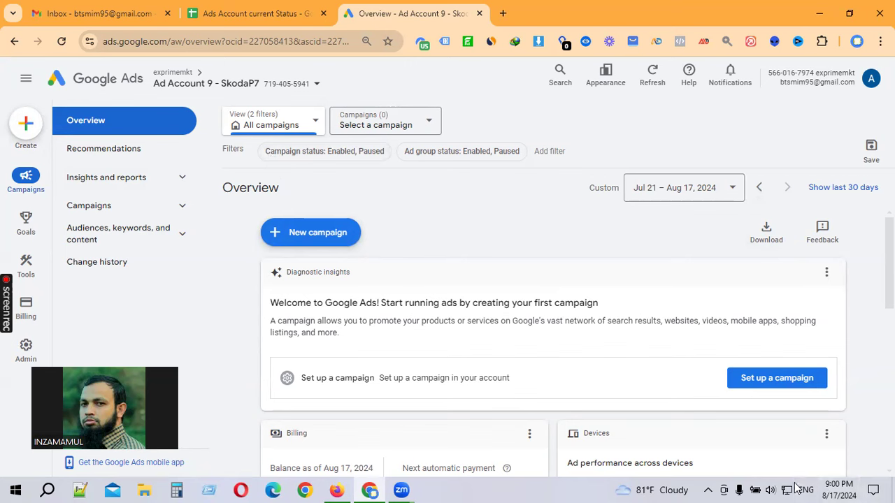
pyautogui.click(841, 488)
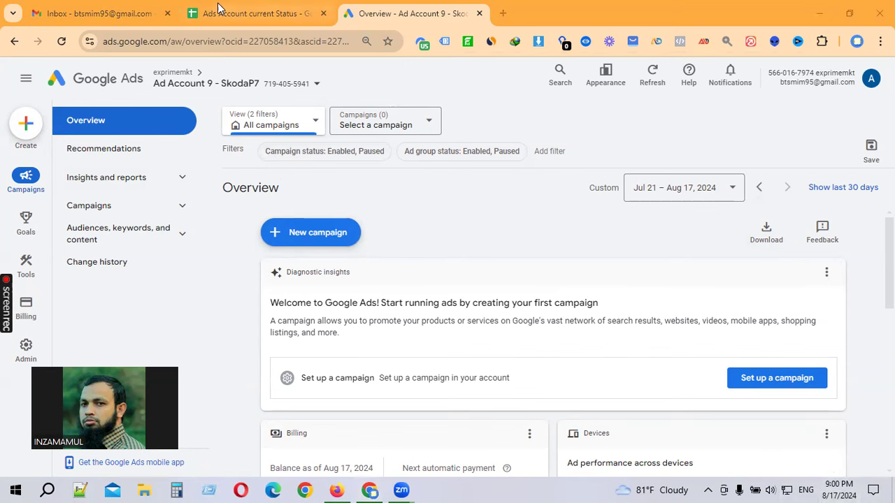
# Compare the ads-support emails in Gmail with the case IDs and statuses in the status spreadsheet
pyautogui.click(134, 9)
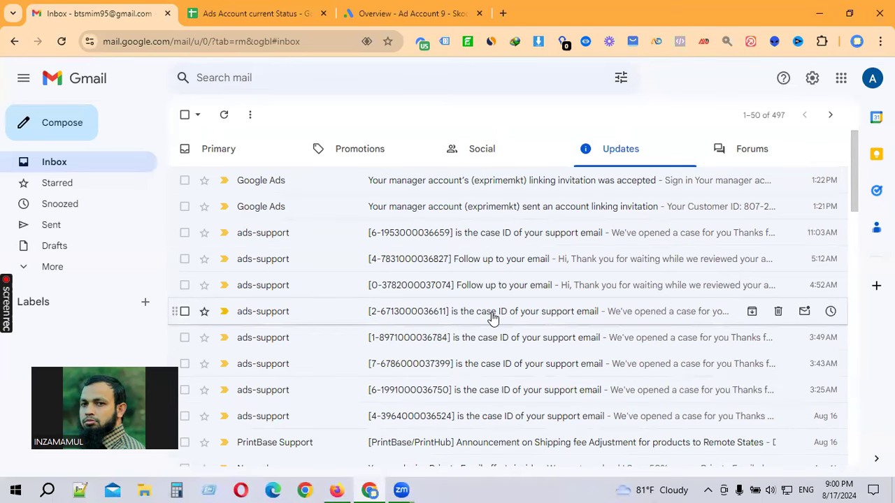
pyautogui.click(244, 11)
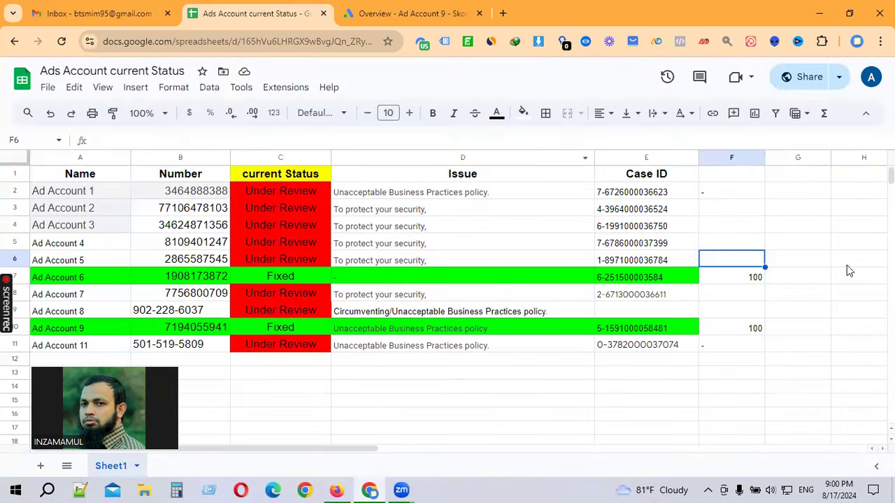
pyautogui.click(812, 347)
pyautogui.click(742, 349)
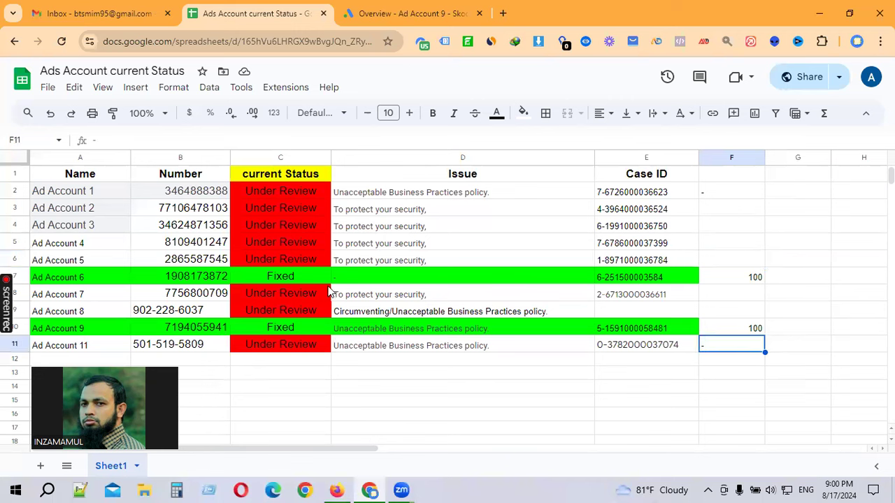
pyautogui.click(114, 10)
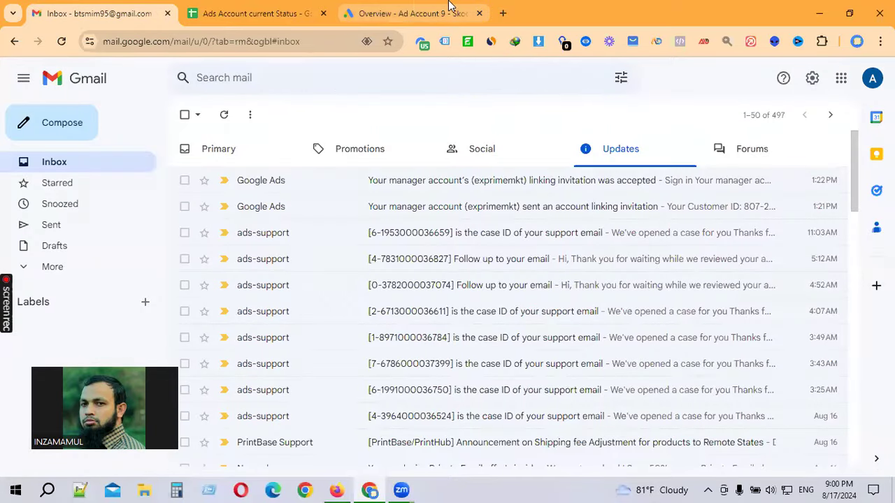
# Open Ad Account 21 from the Google Ads account list, view its overview, and browse the other exprimemkt accounts
pyautogui.click(419, 10)
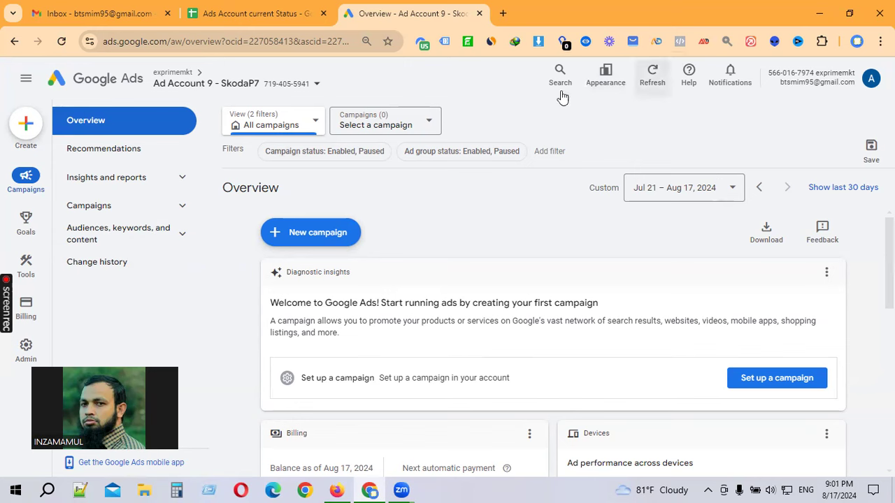
pyautogui.click(311, 84)
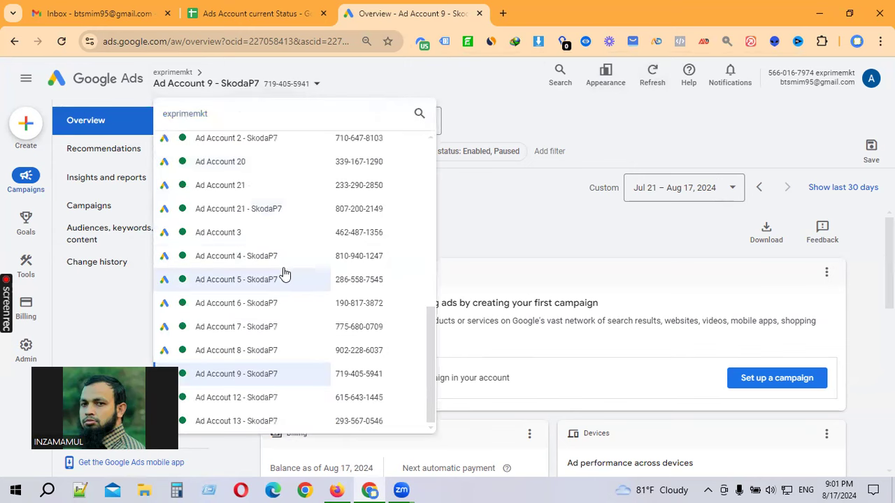
pyautogui.click(244, 193)
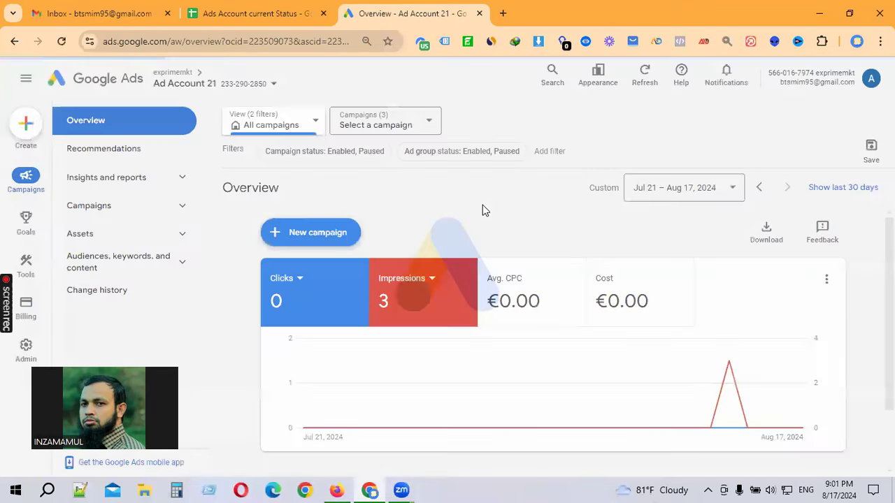
pyautogui.click(274, 84)
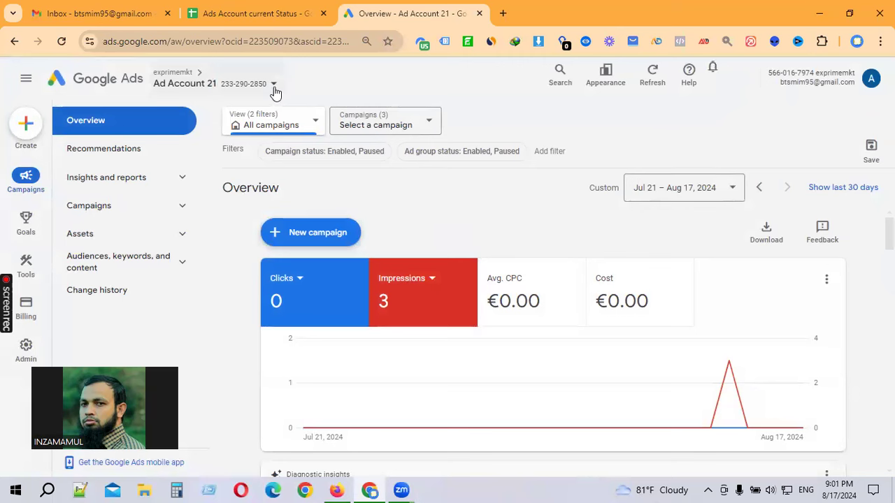
pyautogui.scroll(5, 241, 210)
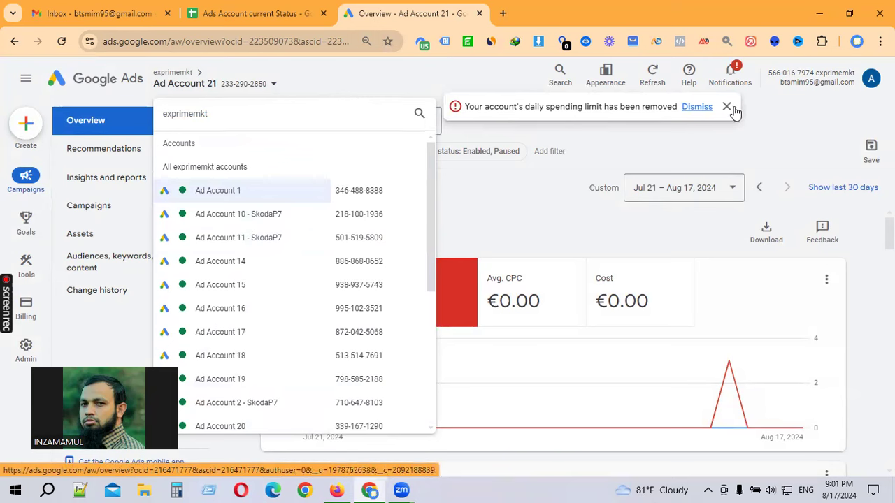
pyautogui.click(259, 88)
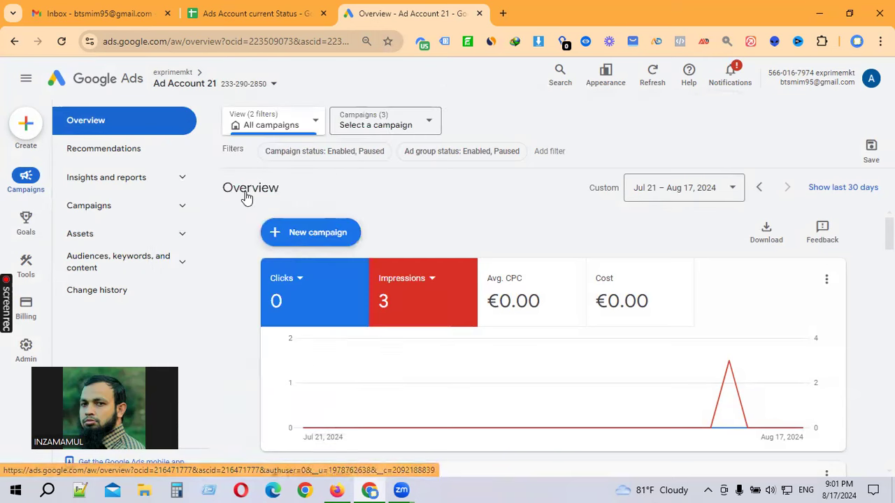
# Open the overview of Ad Account 1 from the recent accounts
pyautogui.click(274, 89)
pyautogui.scroll(5, 265, 196)
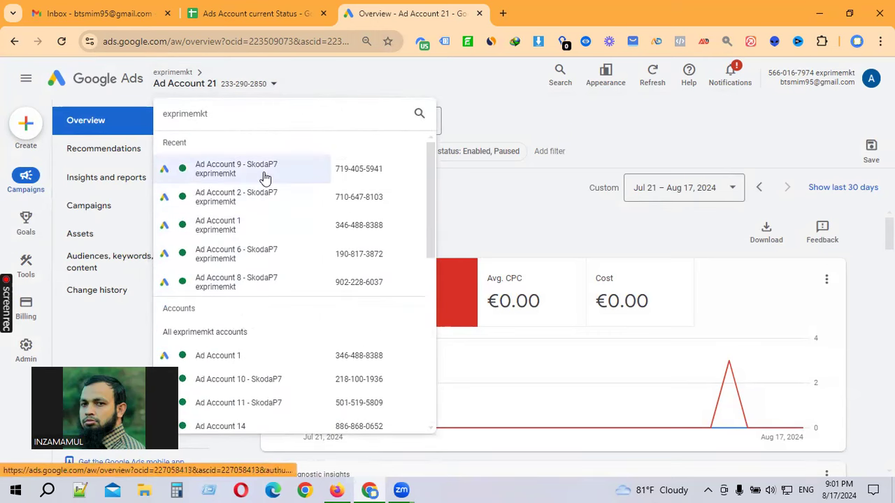
pyautogui.click(247, 223)
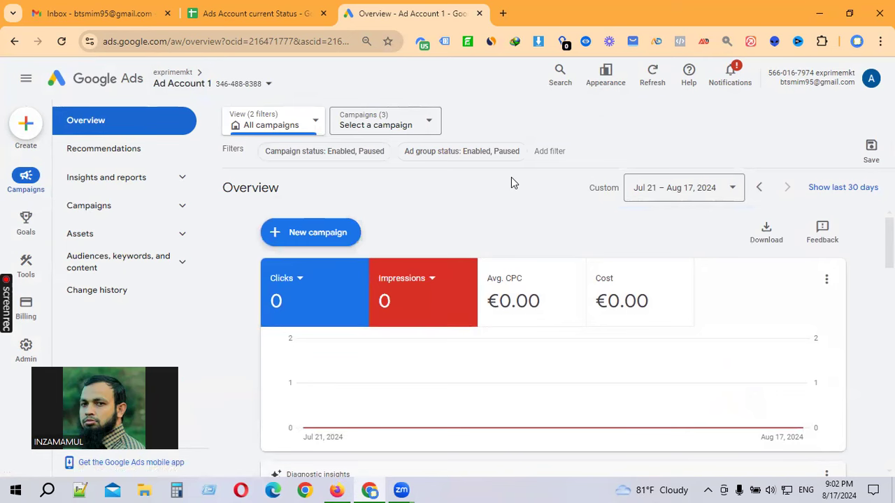
# Refresh Ad Account 1's overview and open the help on its Unacceptable Business Practices suspension notice
pyautogui.click(653, 72)
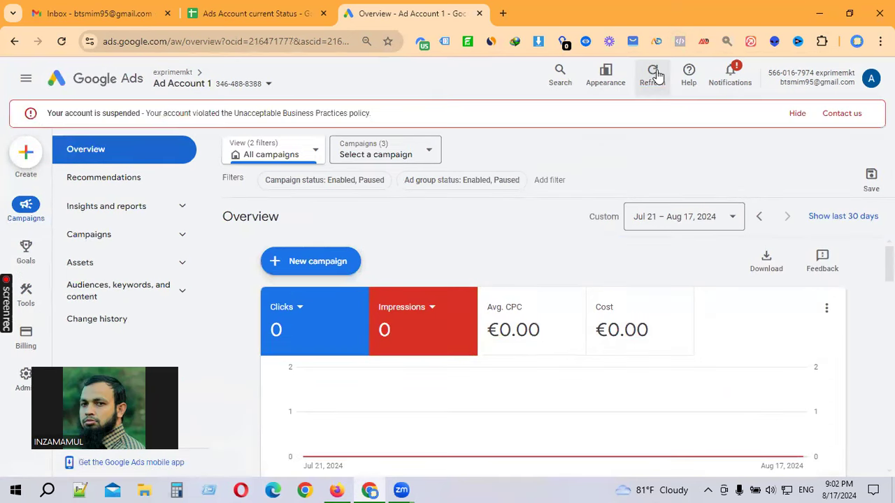
pyautogui.moveTo(235, 114); pyautogui.dragTo(371, 114)
pyautogui.click(246, 118)
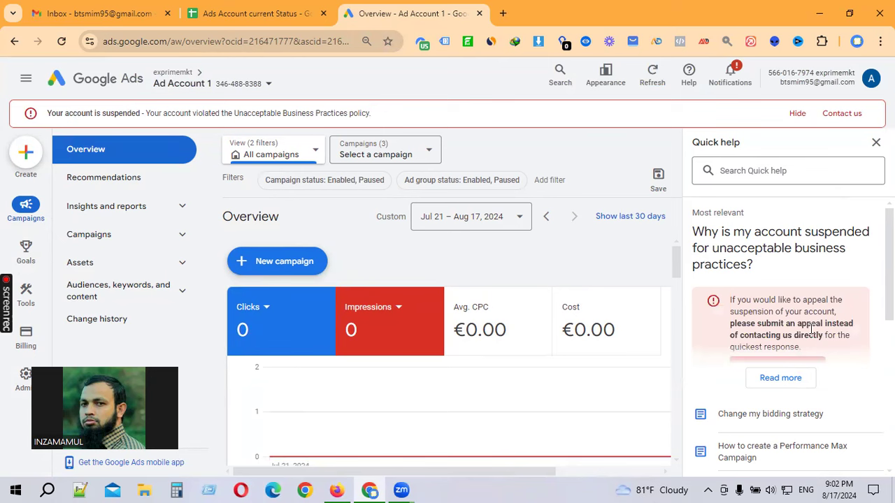
# Expand the help article on the unacceptable business practices suspension and open its appeal form
pyautogui.scroll(-3, 772, 328)
pyautogui.click(783, 269)
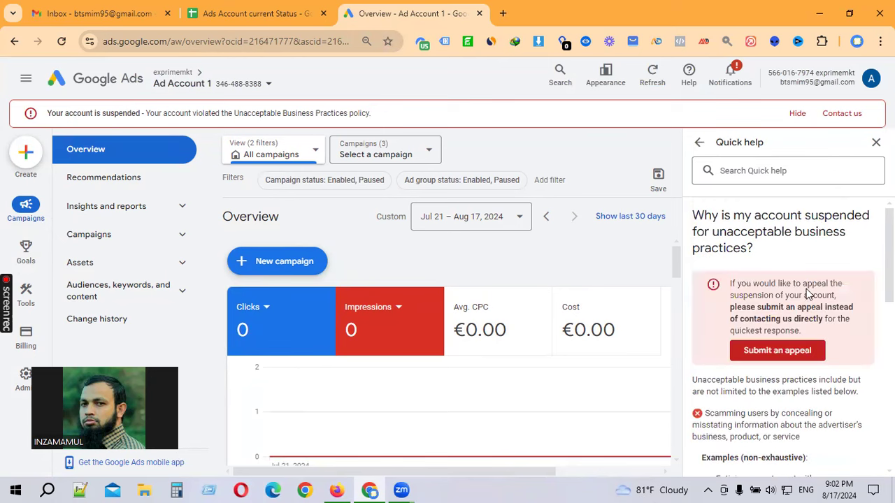
pyautogui.click(799, 356)
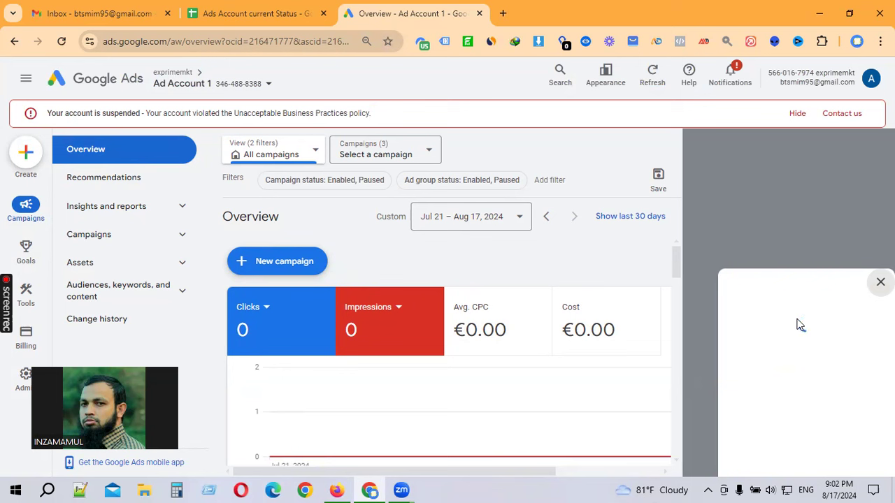
# Examine the appeal form's instructions and its contact, customer ID, billing, account type, payment, domain ownership and call-time fields
pyautogui.scroll(-10, 802, 306)
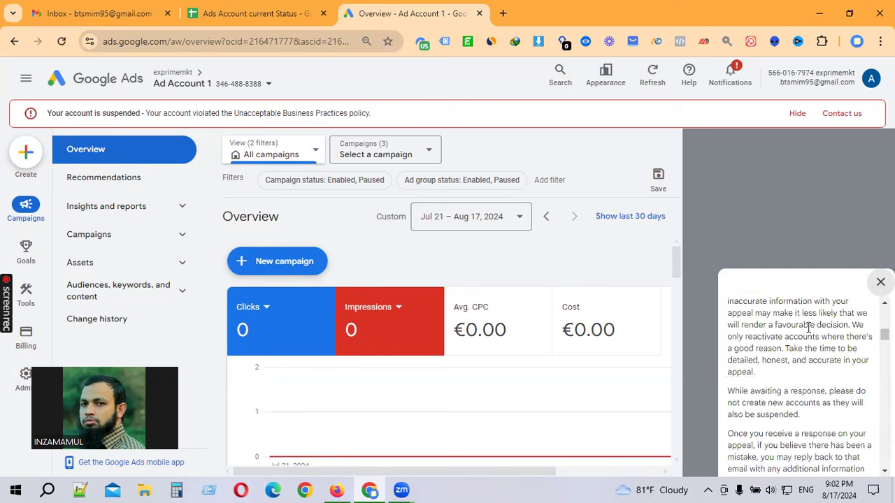
pyautogui.scroll(-3, 762, 371)
pyautogui.scroll(2, 783, 384)
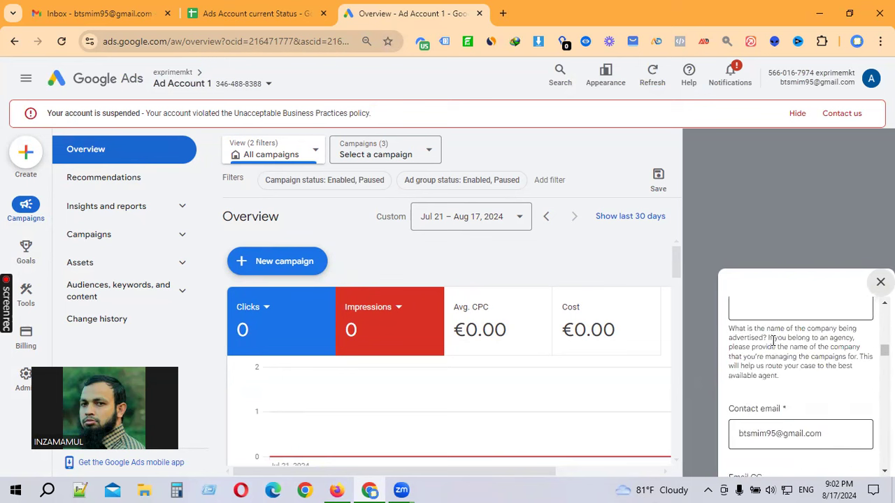
pyautogui.scroll(-6, 784, 385)
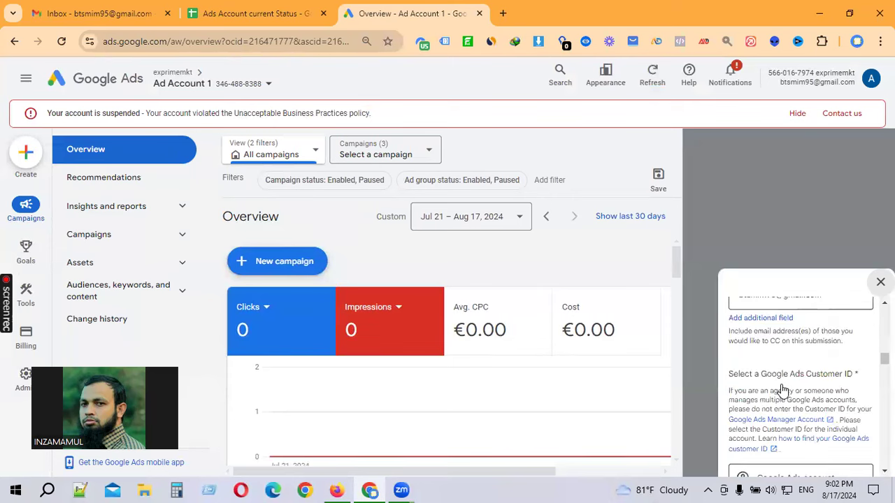
pyautogui.scroll(-3, 762, 349)
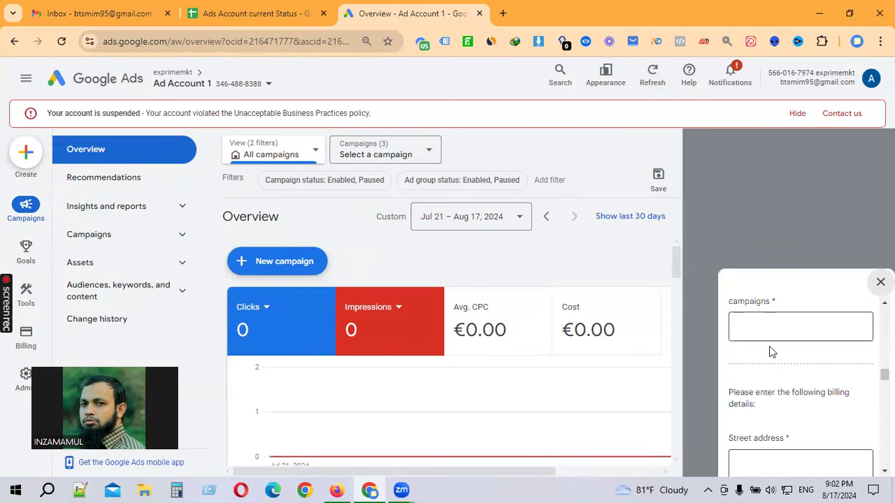
pyautogui.scroll(-10, 783, 350)
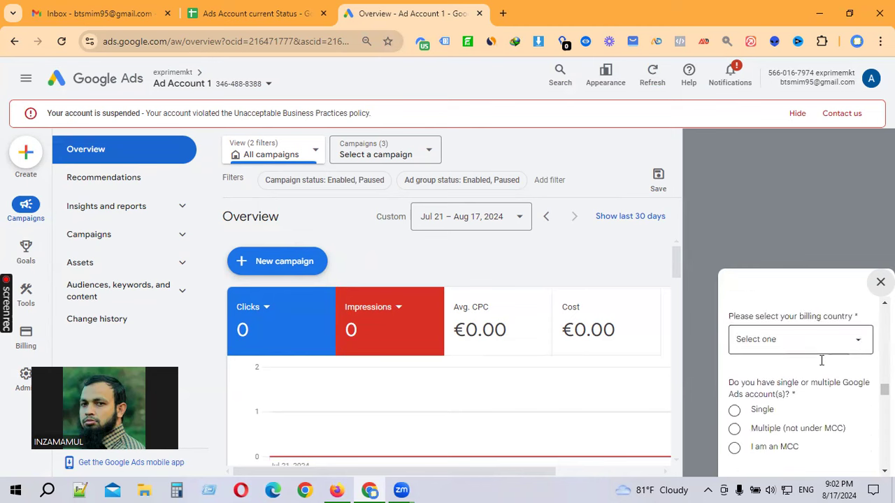
pyautogui.scroll(-5, 768, 370)
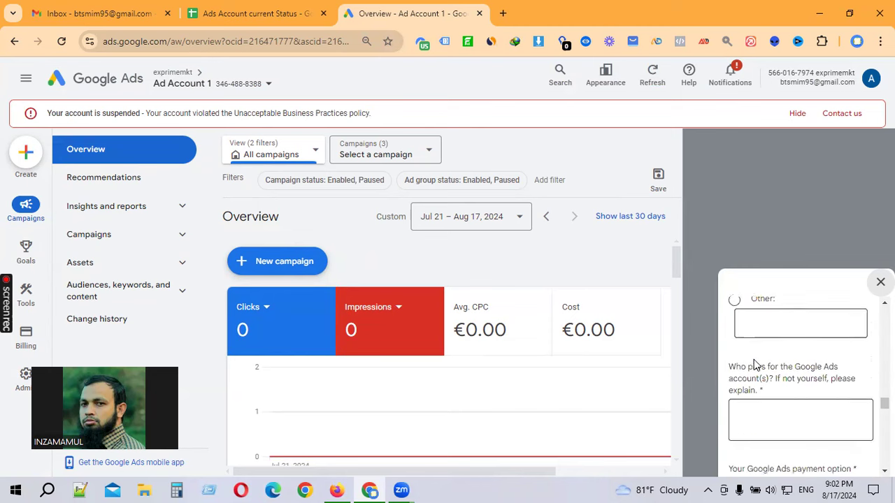
pyautogui.scroll(-6, 779, 370)
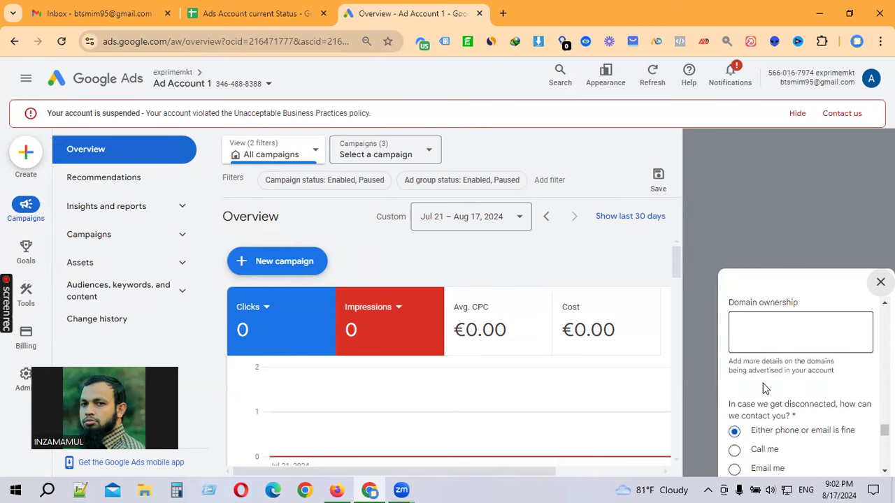
pyautogui.scroll(-2, 763, 335)
pyautogui.scroll(-3, 811, 451)
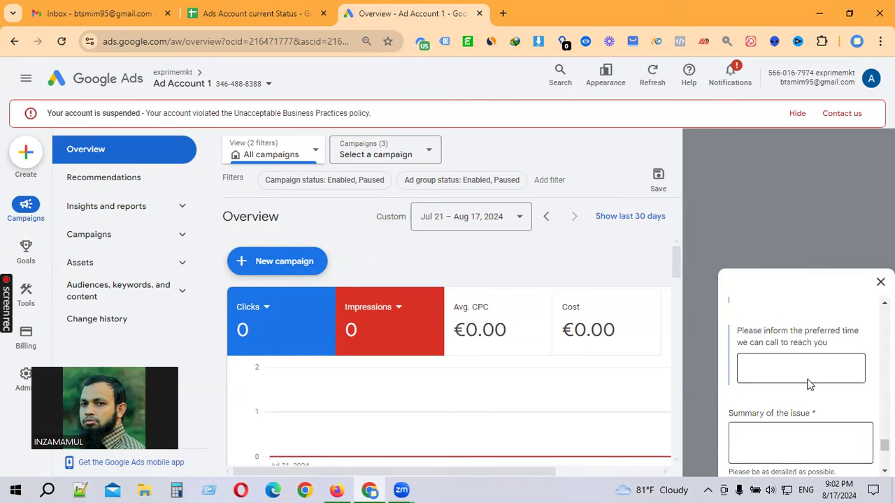
pyautogui.scroll(-2, 799, 413)
# Review the appeal form's issue summary, attachment and submission sections, and close the form without submitting it
pyautogui.click(777, 334)
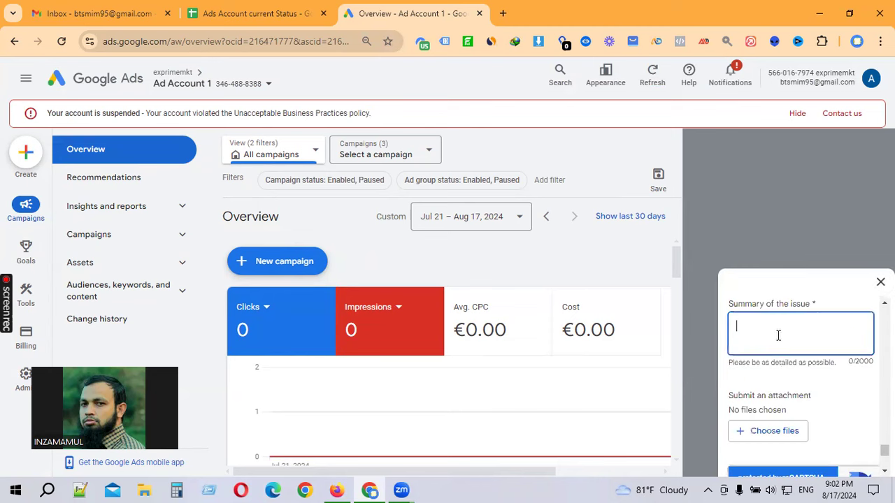
pyautogui.moveTo(737, 395); pyautogui.dragTo(826, 404)
pyautogui.click(826, 404)
pyautogui.scroll(-2, 811, 364)
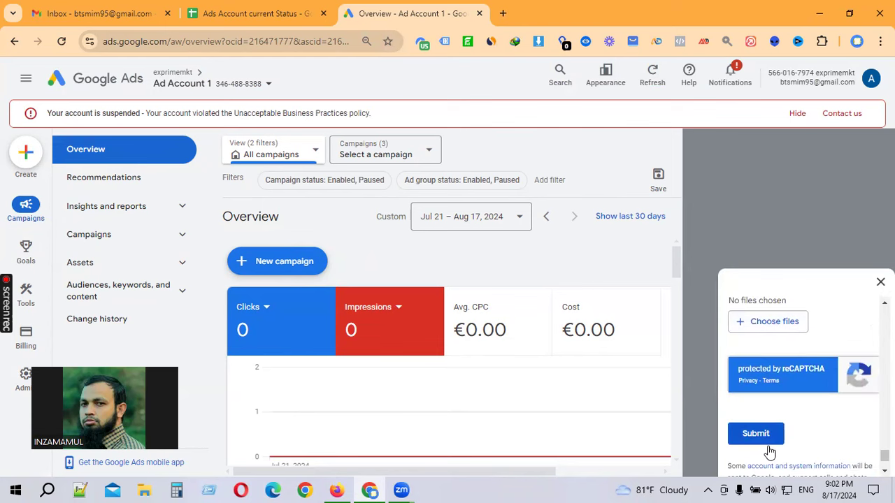
pyautogui.scroll(10, 785, 455)
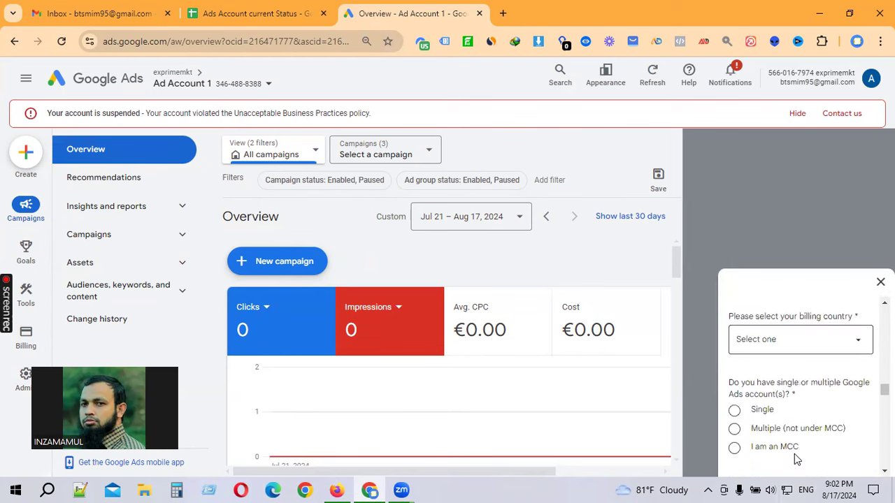
pyautogui.scroll(3, 794, 457)
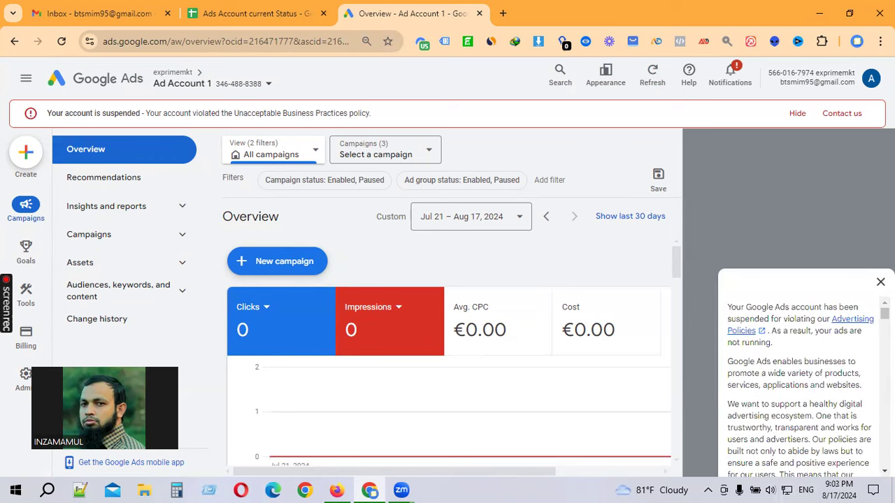
pyautogui.click(880, 282)
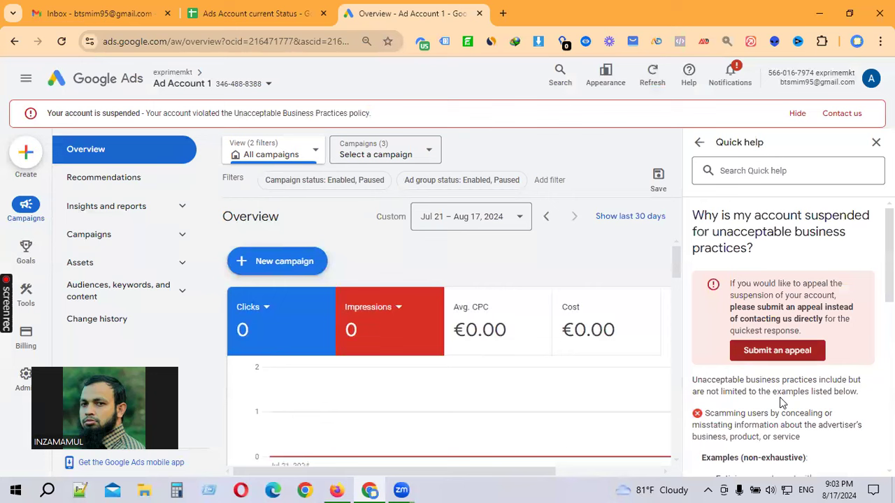
# Highlight the policy name in Ad Account 1's suspension notice and close Quick help
pyautogui.moveTo(234, 113)
pyautogui.mouseDown()
pyautogui.moveTo(379, 110)
pyautogui.moveTo(233, 120)
pyautogui.mouseUp()
pyautogui.click(379, 110)
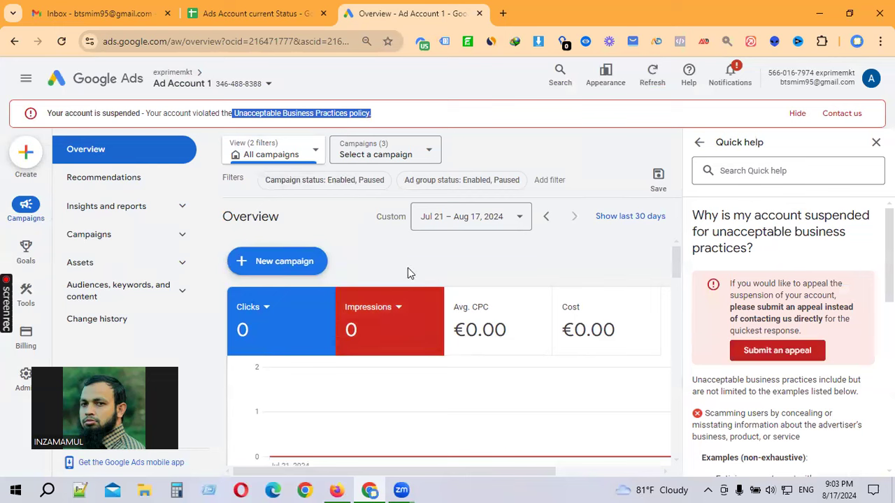
pyautogui.click(875, 141)
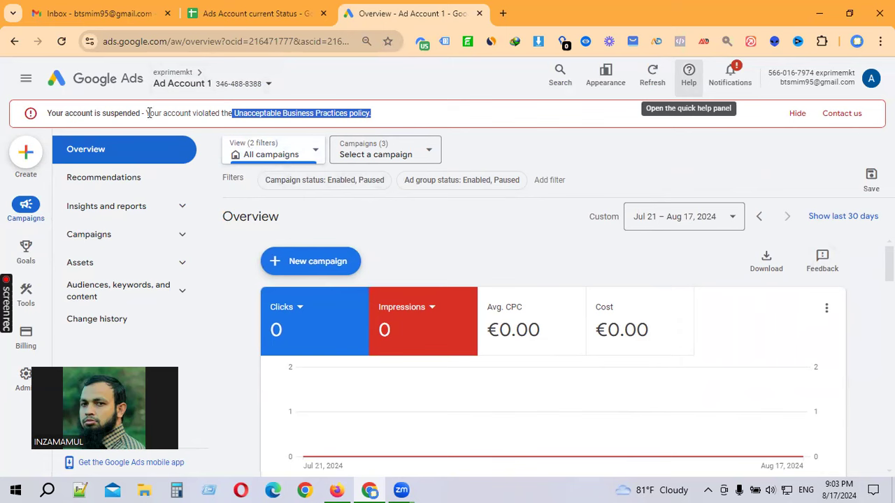
# Copy "Unacceptable Business Practices policy." from Ad Account 1's suspension notice
pyautogui.moveTo(149, 114); pyautogui.dragTo(333, 114)
pyautogui.click(407, 113)
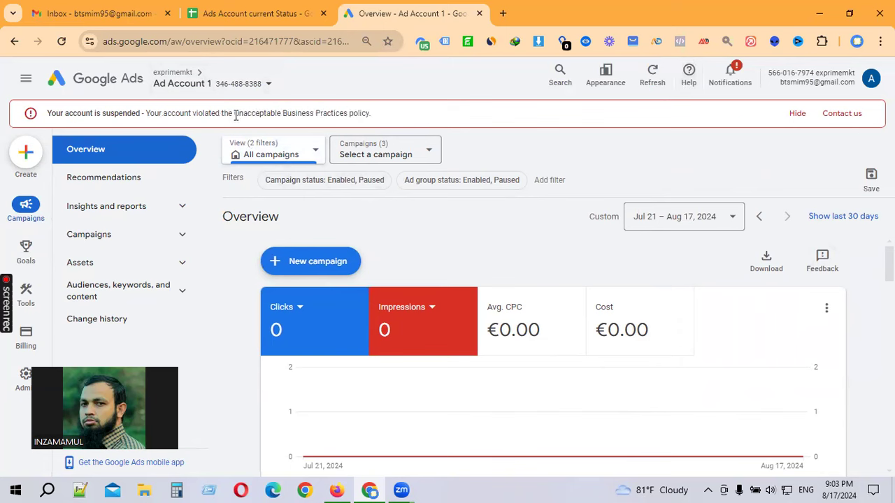
pyautogui.moveTo(236, 114); pyautogui.dragTo(337, 115)
pyautogui.click(274, 110)
pyautogui.moveTo(234, 113); pyautogui.dragTo(387, 114)
pyautogui.hotkey('ctrl', 'c')
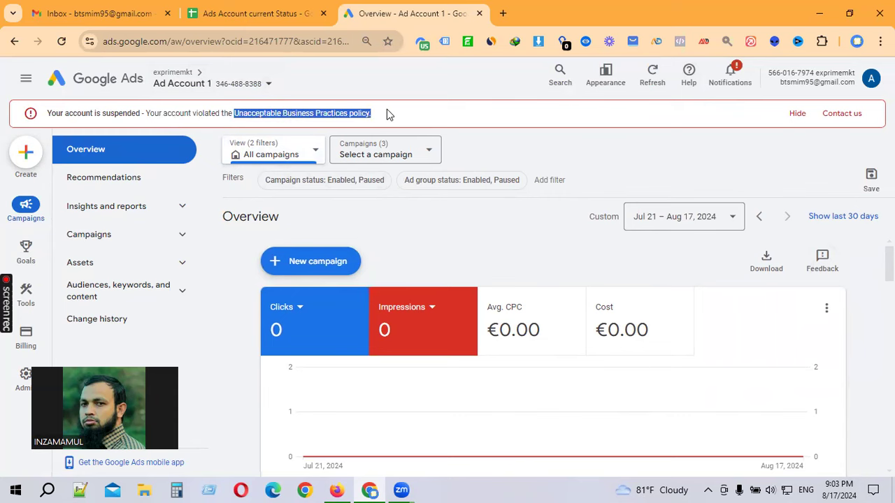
# Search Google in a new tab for the copied policy name and open the Google Ads Help community thread about it
pyautogui.click(502, 13)
pyautogui.hotkey('ctrl', 'v')
pyautogui.press('Return')
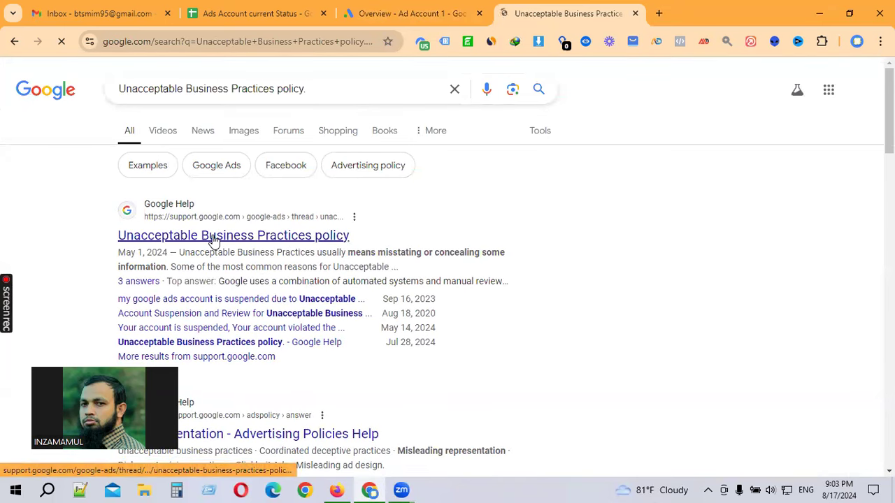
pyautogui.click(214, 241)
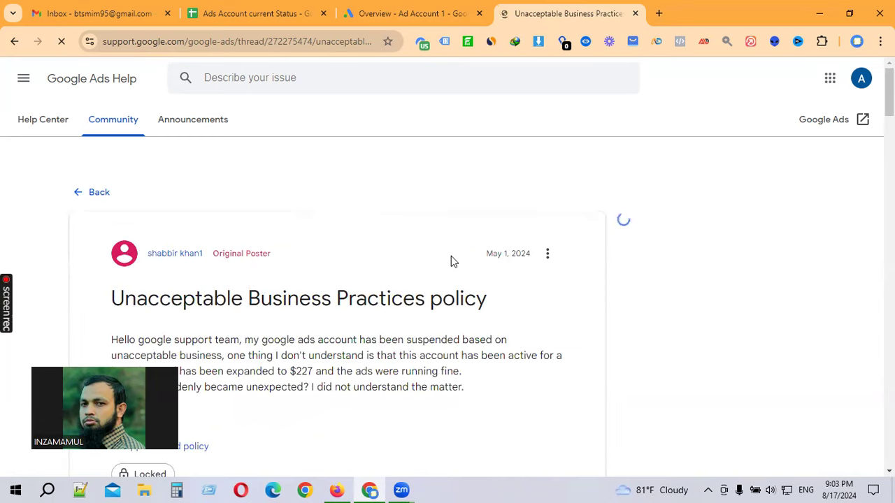
# Examine the thread's original question and its recommended answers, including the common reasons for this type of suspension
pyautogui.scroll(-3, 451, 258)
pyautogui.scroll(3, 210, 251)
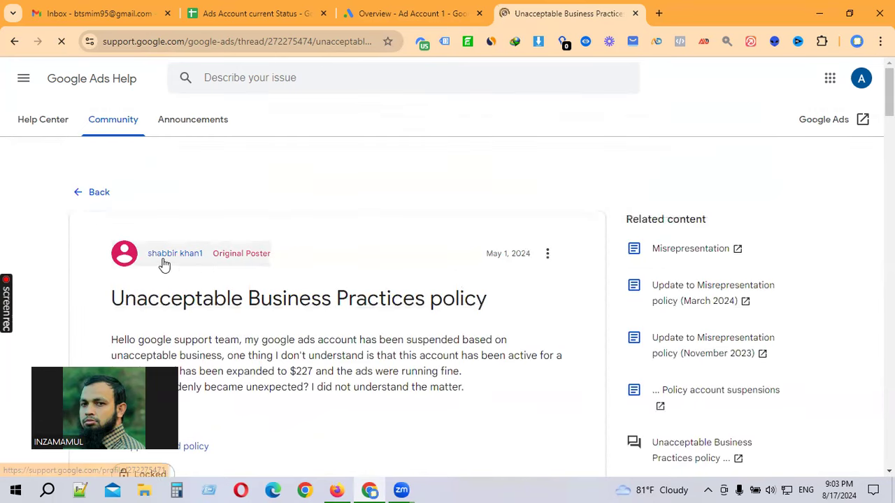
pyautogui.scroll(-3, 182, 252)
pyautogui.scroll(-5, 294, 225)
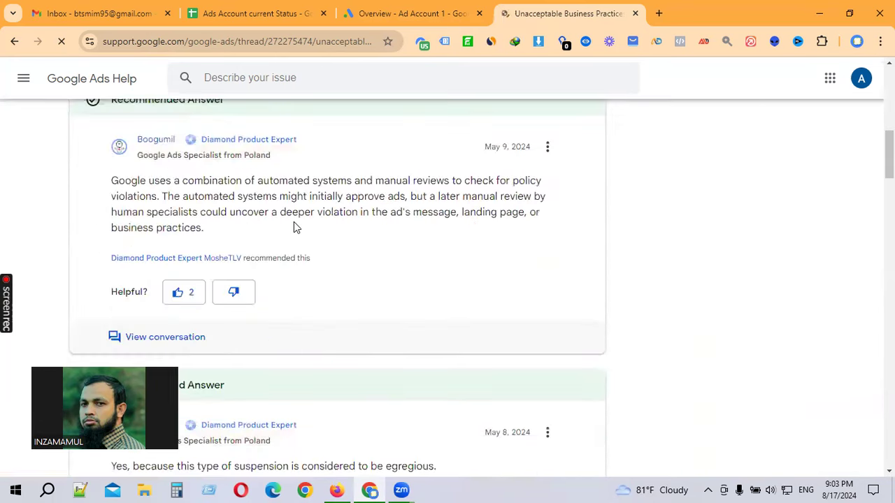
pyautogui.scroll(3, 189, 248)
pyautogui.scroll(3, 300, 250)
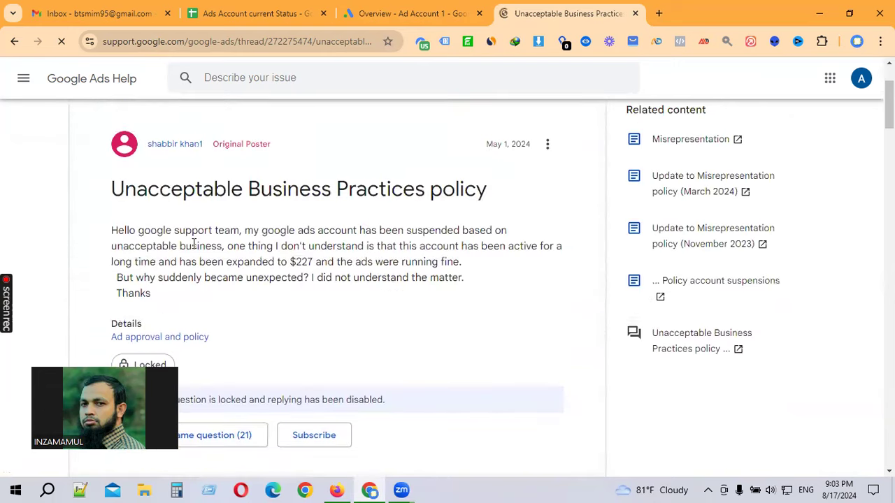
pyautogui.scroll(-6, 336, 269)
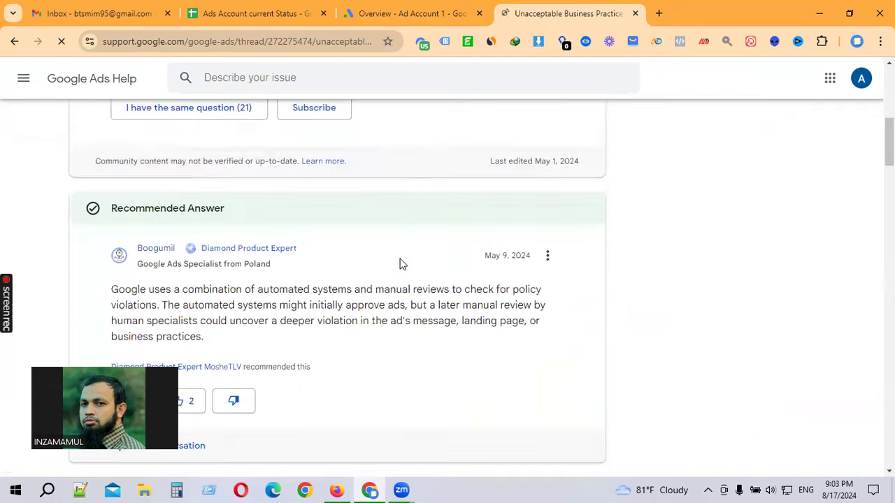
pyautogui.scroll(-3, 292, 238)
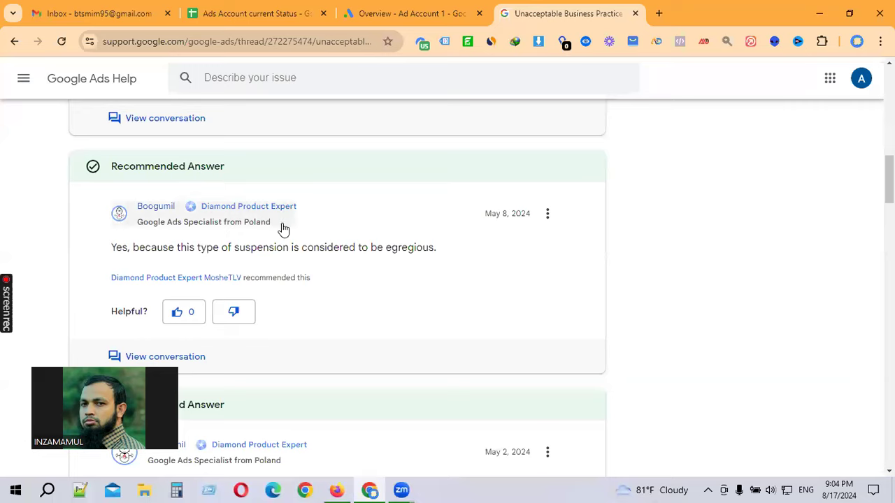
pyautogui.scroll(-6, 284, 230)
pyautogui.scroll(5, 282, 227)
pyautogui.scroll(-3, 231, 238)
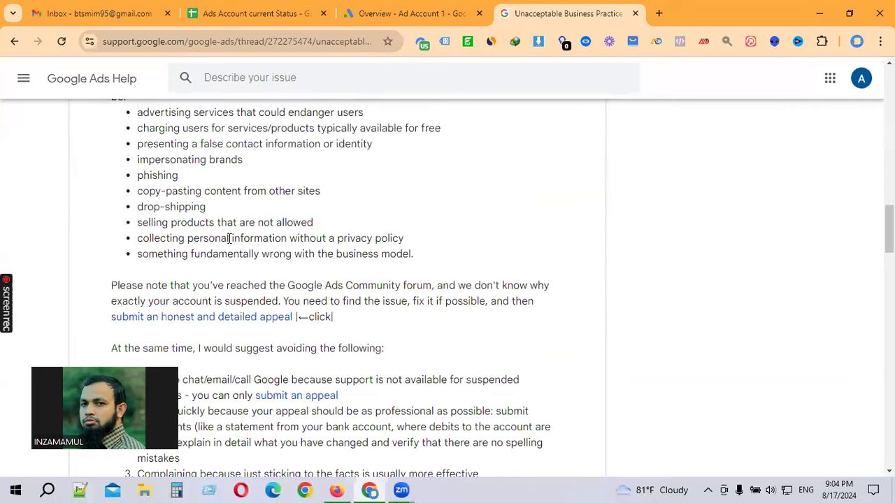
pyautogui.scroll(2, 229, 238)
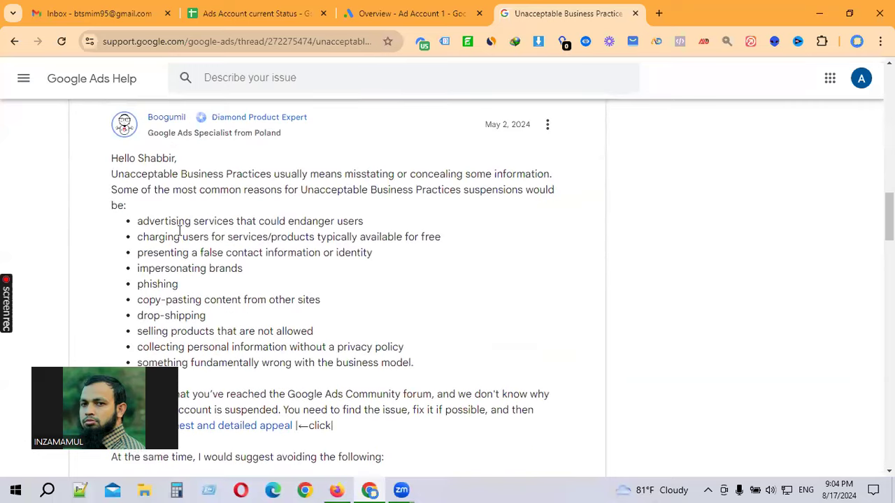
# Highlight the explanation about misstating or concealing some information in the May 2 recommended answer
pyautogui.click(117, 174)
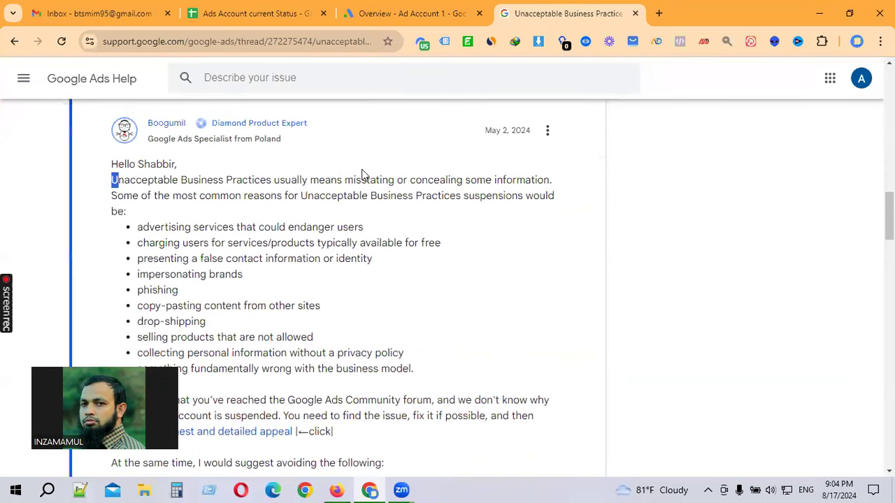
pyautogui.moveTo(325, 183); pyautogui.dragTo(543, 183)
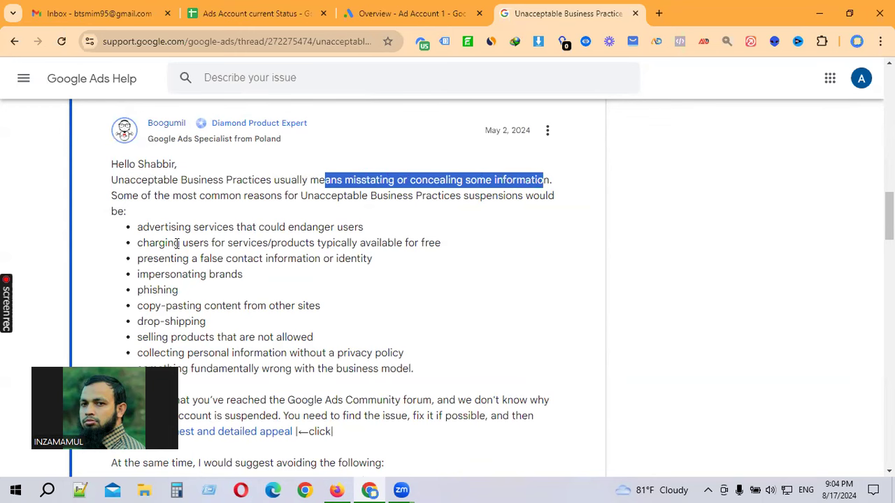
pyautogui.click(390, 234)
# Read the answer's list of suspension reasons, appeal advice and More info links, and browse the thread's replies
pyautogui.scroll(-2, 273, 249)
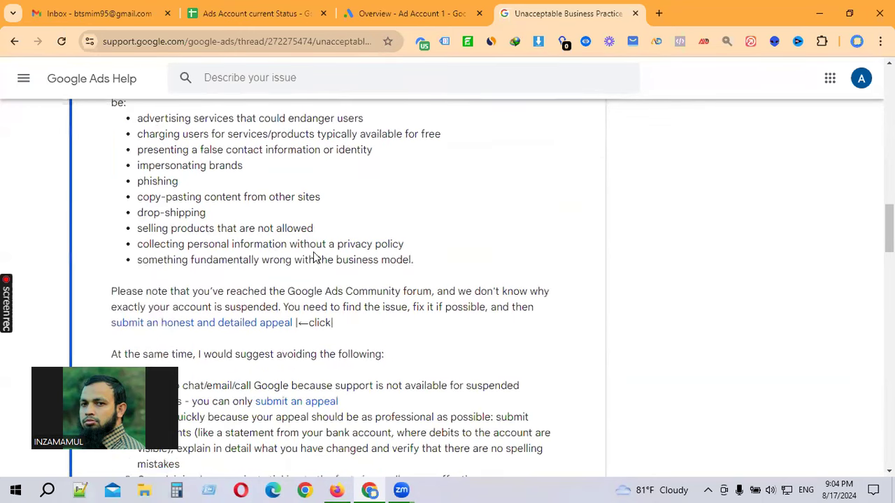
pyautogui.scroll(-5, 313, 255)
pyautogui.scroll(-2, 313, 252)
pyautogui.scroll(1, 230, 265)
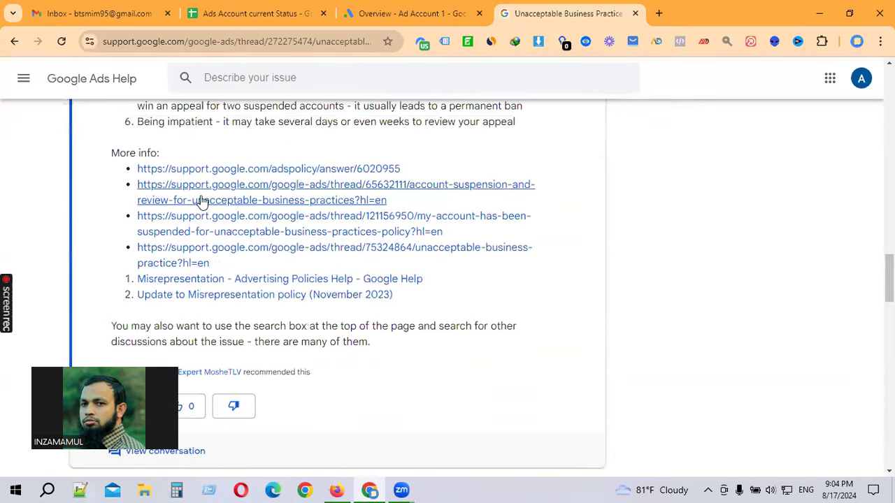
pyautogui.scroll(-5, 373, 264)
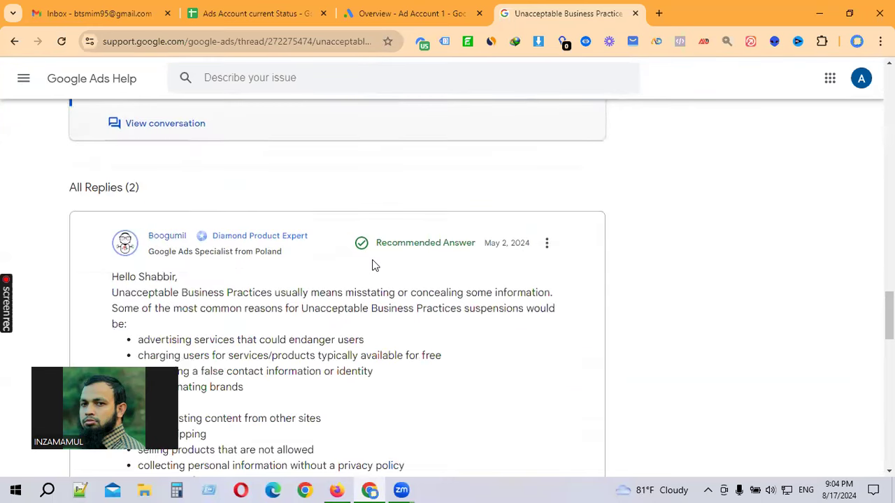
pyautogui.scroll(-3, 372, 264)
pyautogui.scroll(-8, 373, 261)
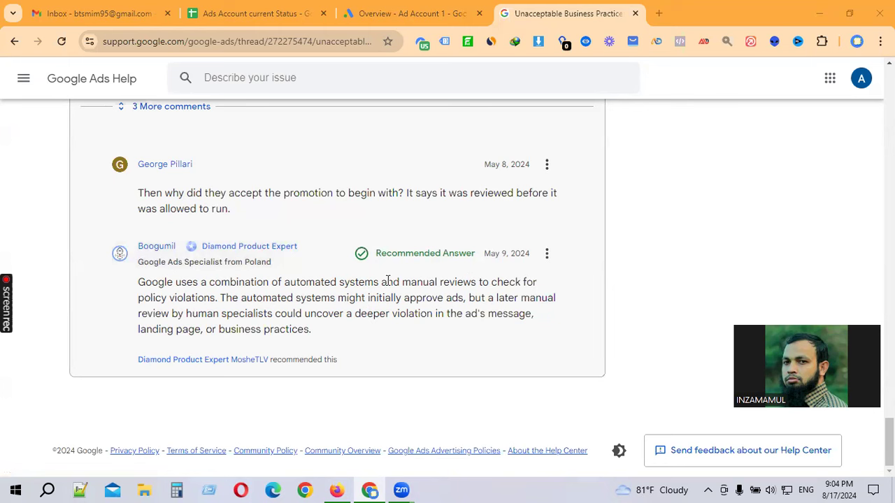
pyautogui.scroll(5, 388, 281)
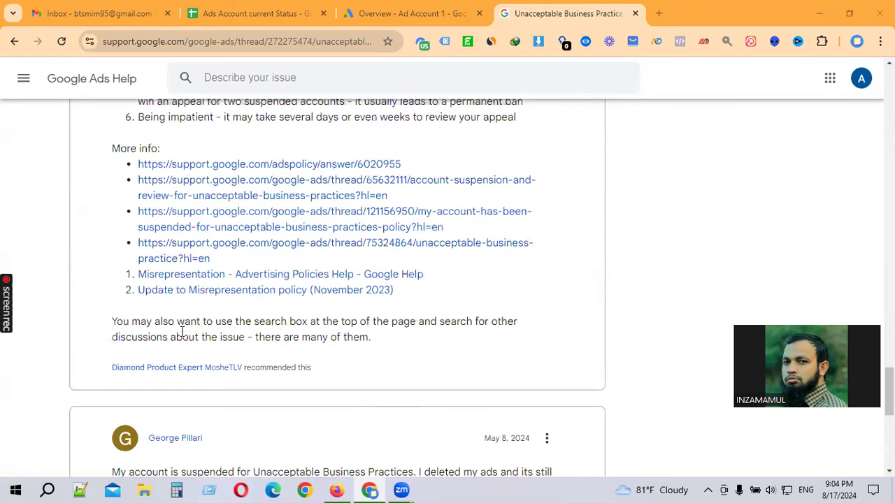
# Examine the closing advice of the recommended answer, then revisit its list of common suspension reasons and the original question
pyautogui.scroll(-5, 396, 343)
pyautogui.moveTo(314, 336); pyautogui.dragTo(179, 327)
pyautogui.click(249, 296)
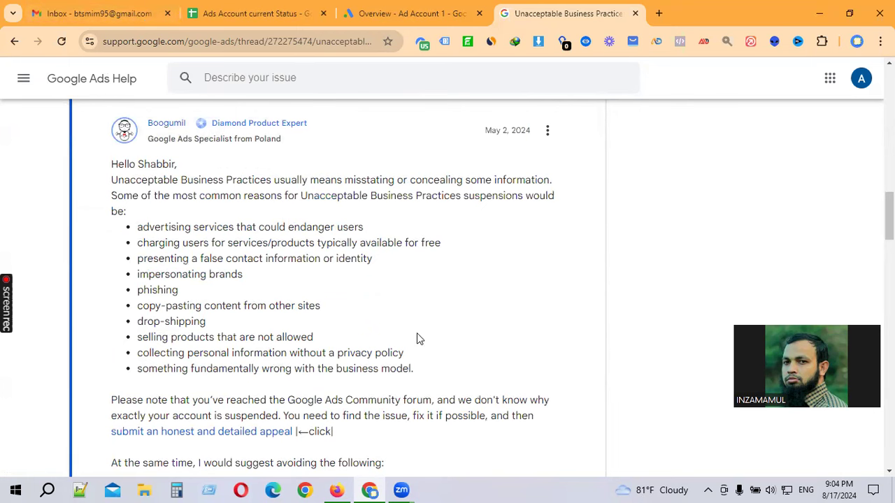
pyautogui.scroll(10, 418, 338)
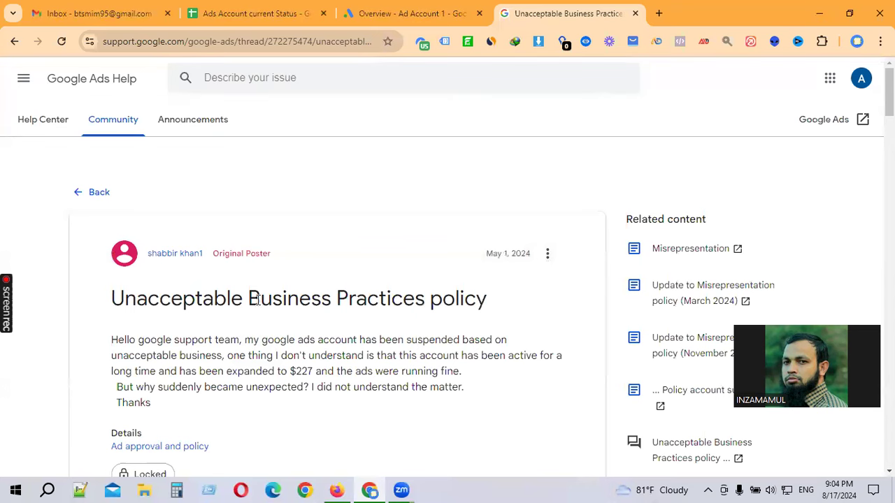
# Compare the suspended Ad Account 1 overview with the policy thread and check the Ads Account current Status spreadsheet
pyautogui.click(422, 7)
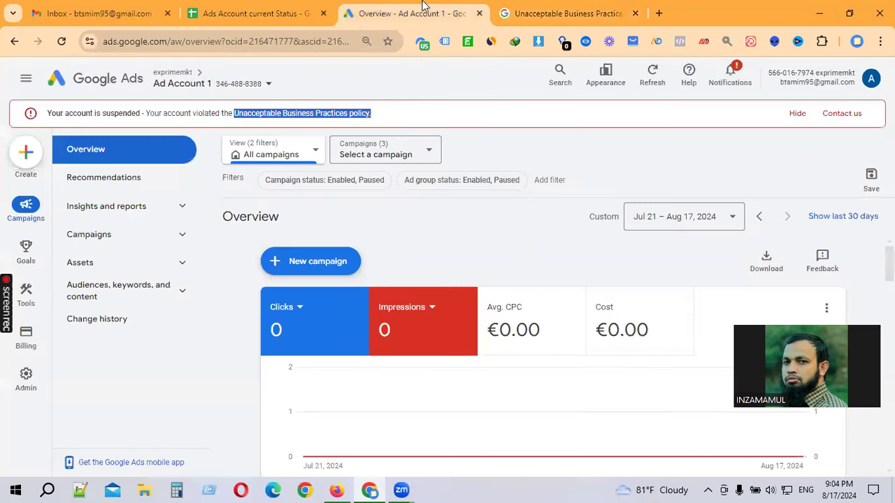
pyautogui.click(574, 14)
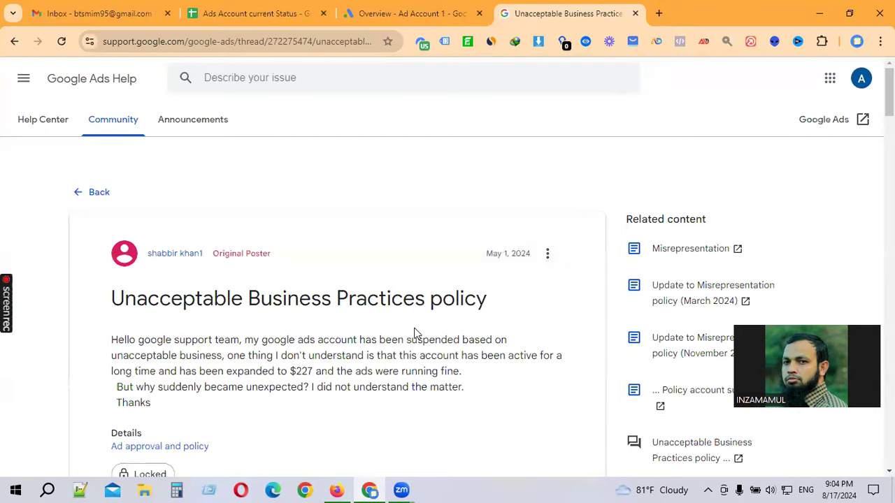
pyautogui.click(451, 9)
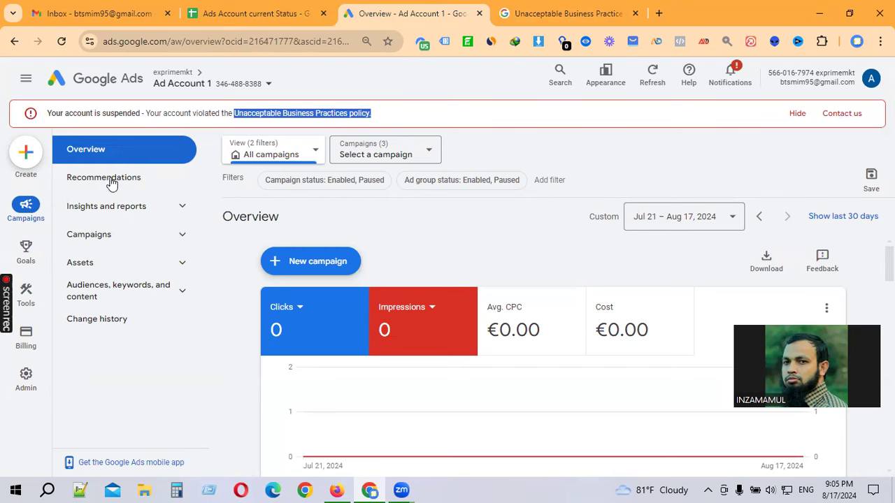
pyautogui.click(253, 15)
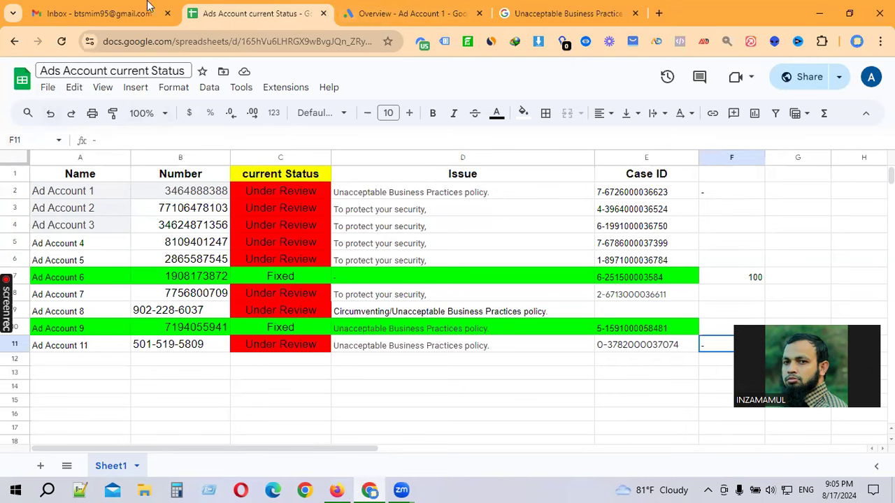
# Return to the Ad Account 1 overview and highlight the Unacceptable Business Practices policy name in the suspension notice
pyautogui.click(387, 8)
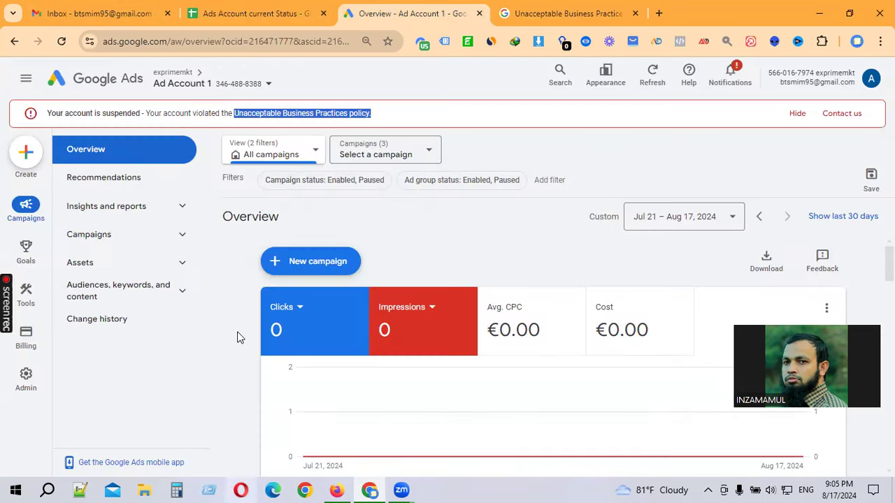
pyautogui.moveTo(213, 108); pyautogui.dragTo(366, 114)
pyautogui.click(377, 114)
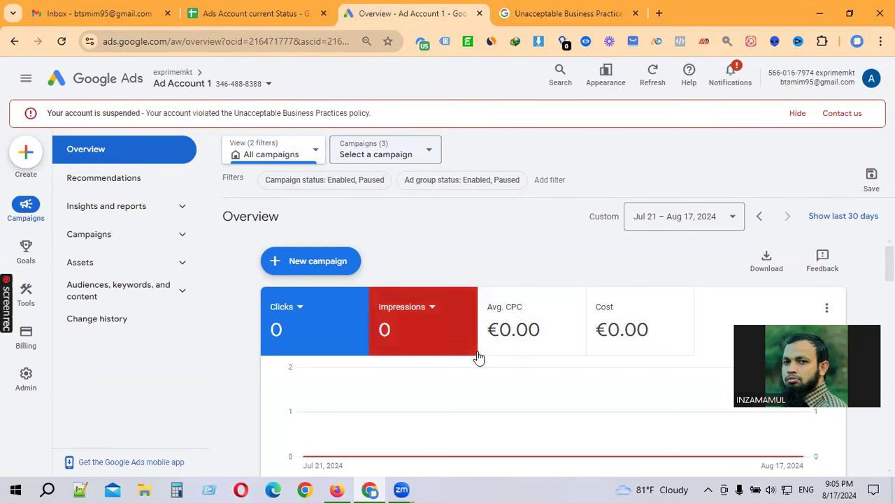
pyautogui.moveTo(235, 113); pyautogui.dragTo(394, 117)
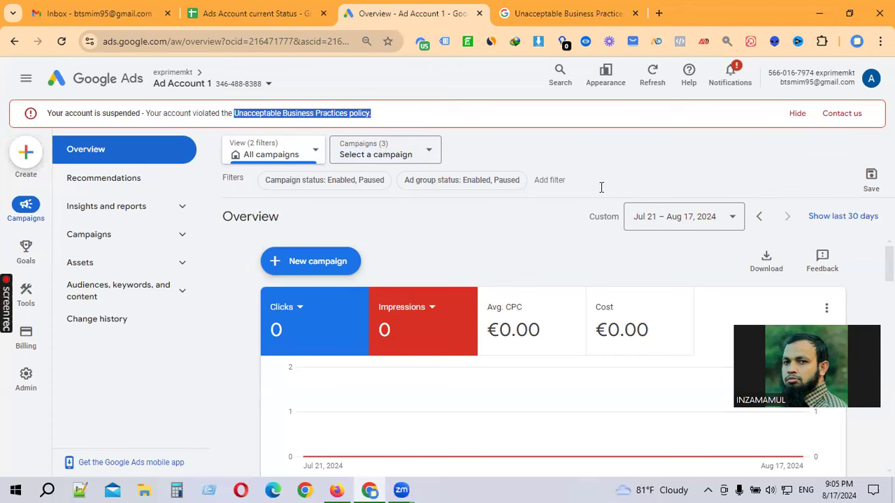
# Go back to the help thread, review the original question, and highlight the policy name in its title
pyautogui.click(552, 14)
pyautogui.scroll(-3, 195, 315)
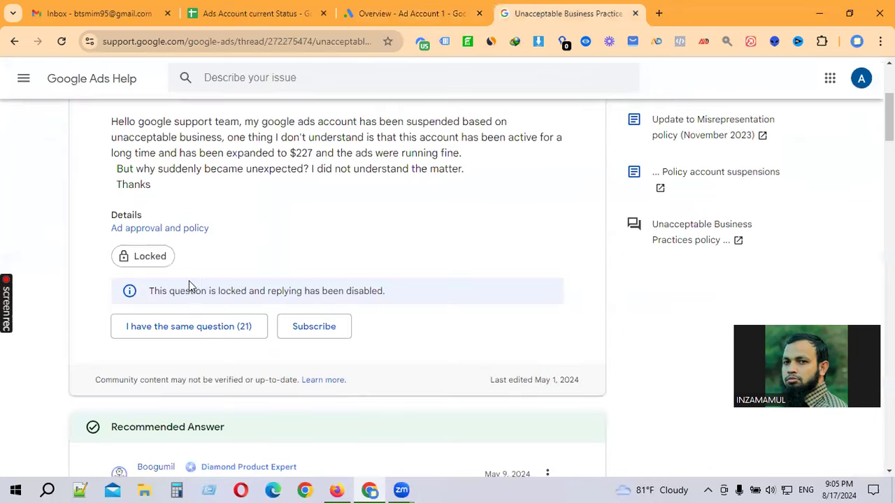
pyautogui.scroll(3, 189, 282)
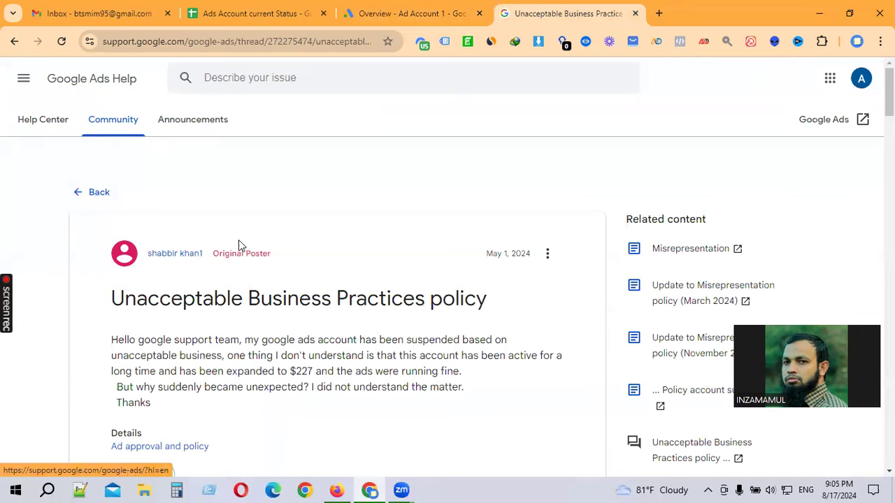
pyautogui.scroll(-3, 206, 278)
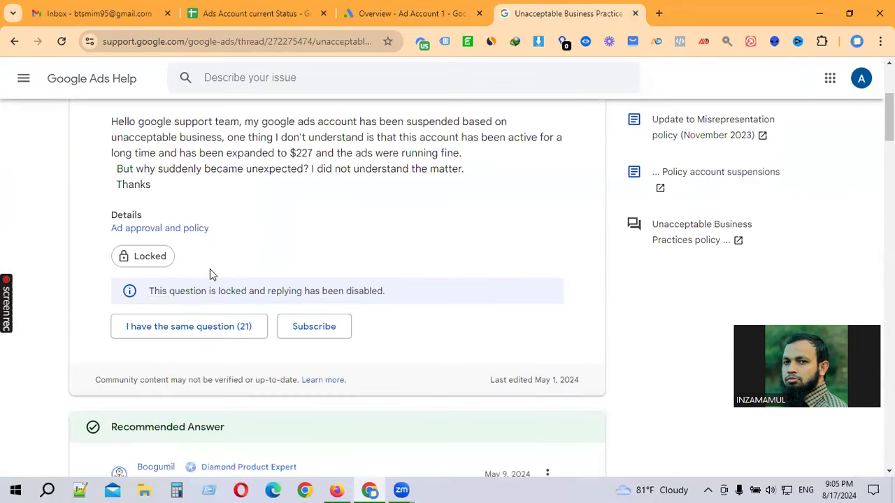
pyautogui.scroll(3, 210, 274)
pyautogui.moveTo(124, 300); pyautogui.dragTo(445, 300)
# Mark the thread's original question with "I have the same question"
pyautogui.scroll(-2, 189, 319)
pyautogui.click(222, 438)
pyautogui.click(246, 436)
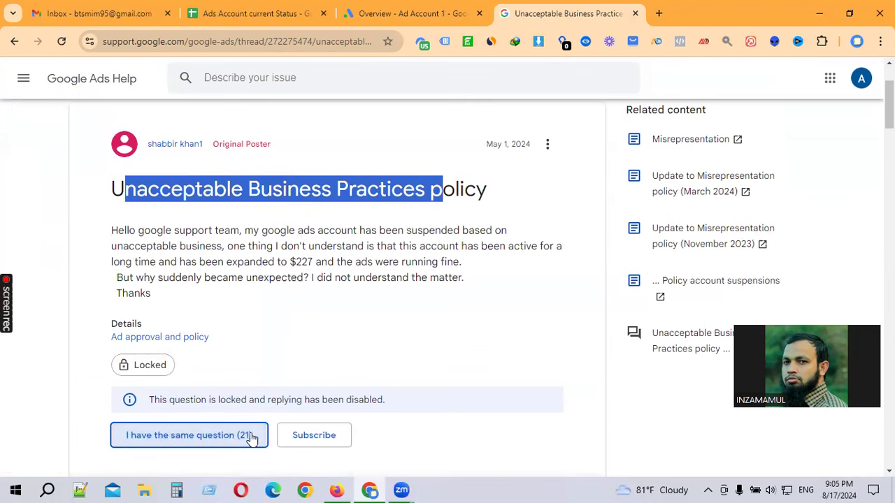
# Examine the May 9 and May 2 recommended answers beneath the original question
pyautogui.scroll(-3, 208, 409)
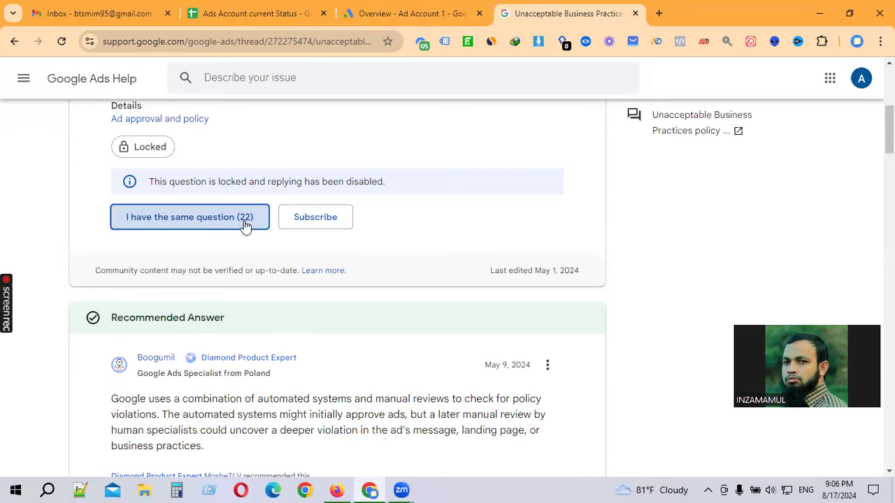
pyautogui.scroll(-5, 343, 228)
pyautogui.scroll(-5, 412, 296)
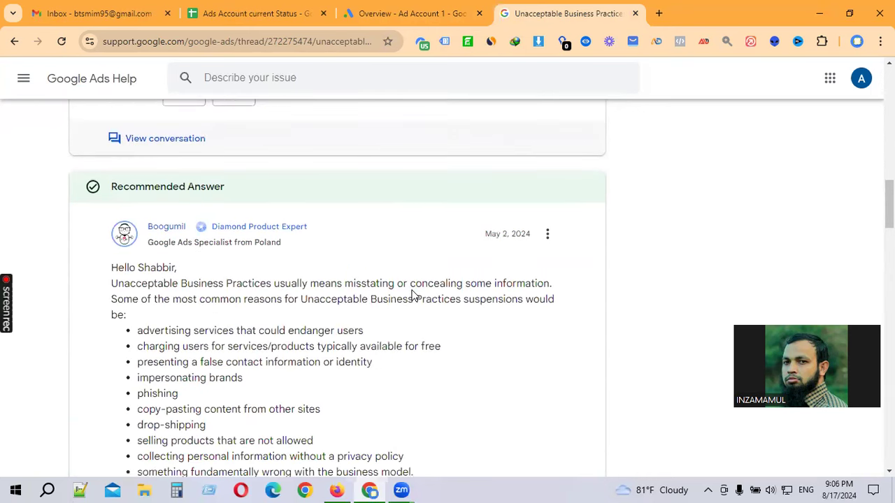